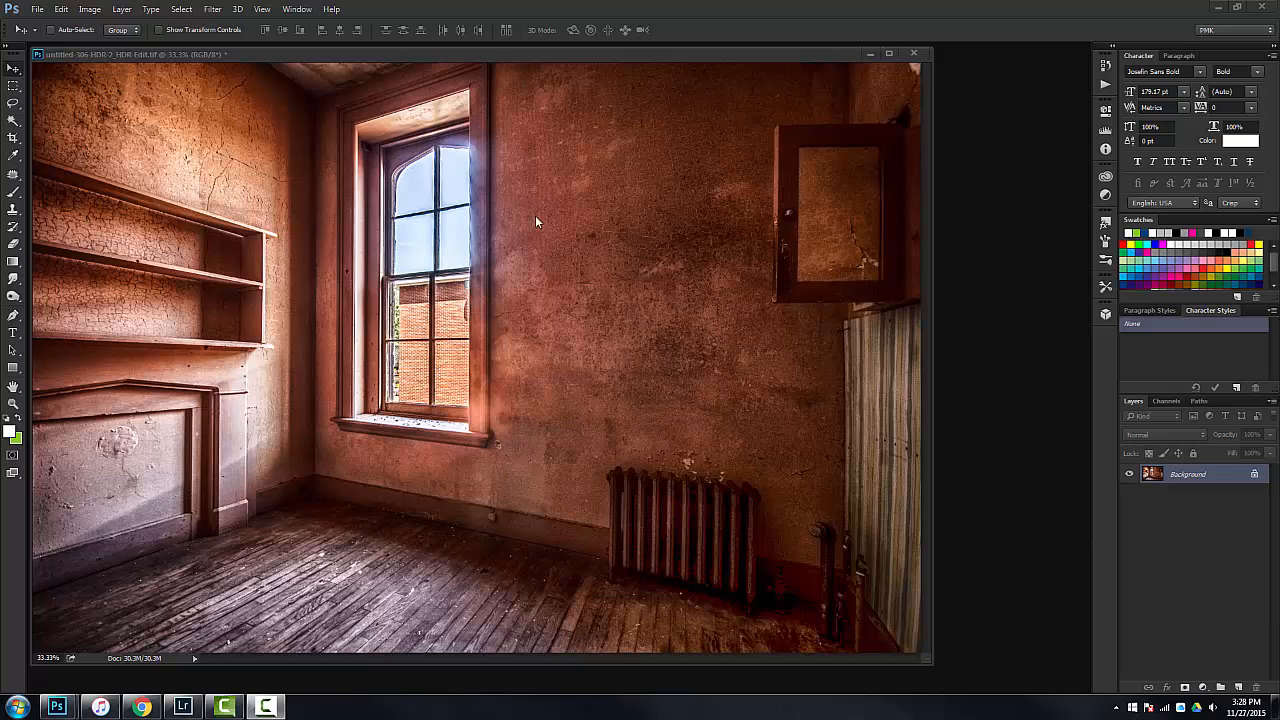
# Step: Start a Color Range selection on the room photo and restrict it to Highlights
pyautogui.moveTo(561, 54); pyautogui.dragTo(618, 65)
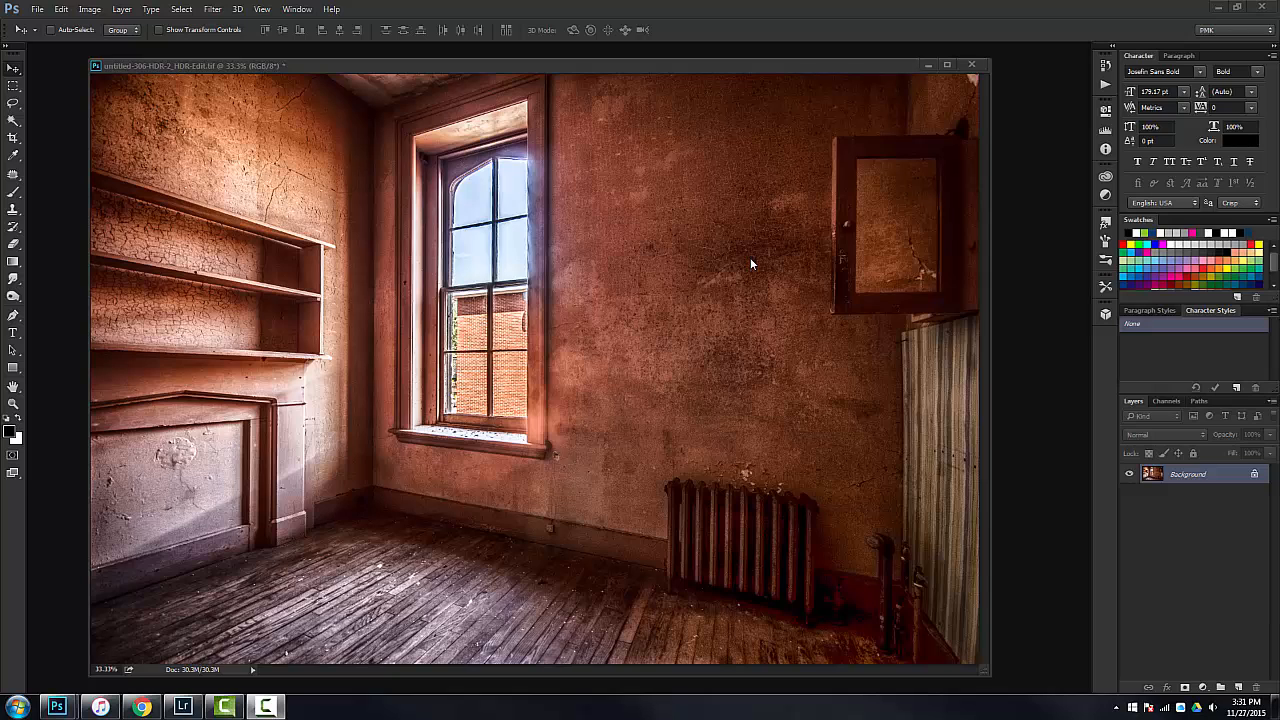
pyautogui.click(181, 9)
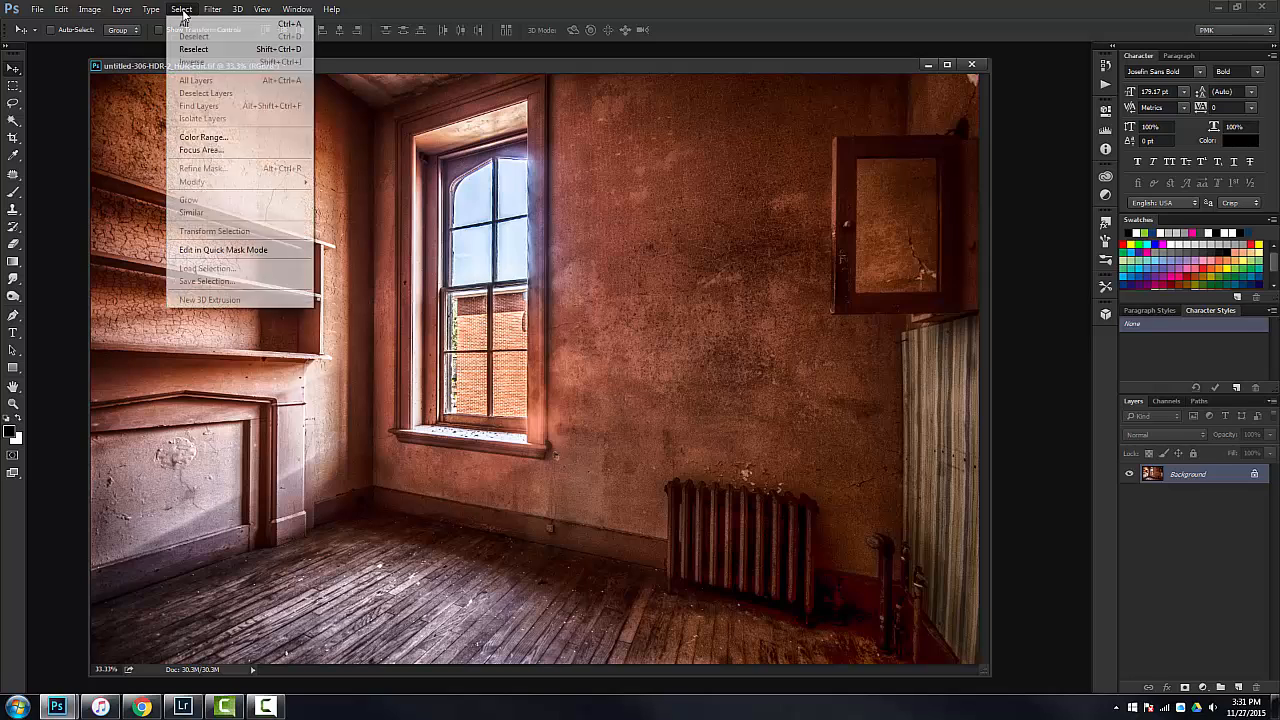
pyautogui.click(219, 137)
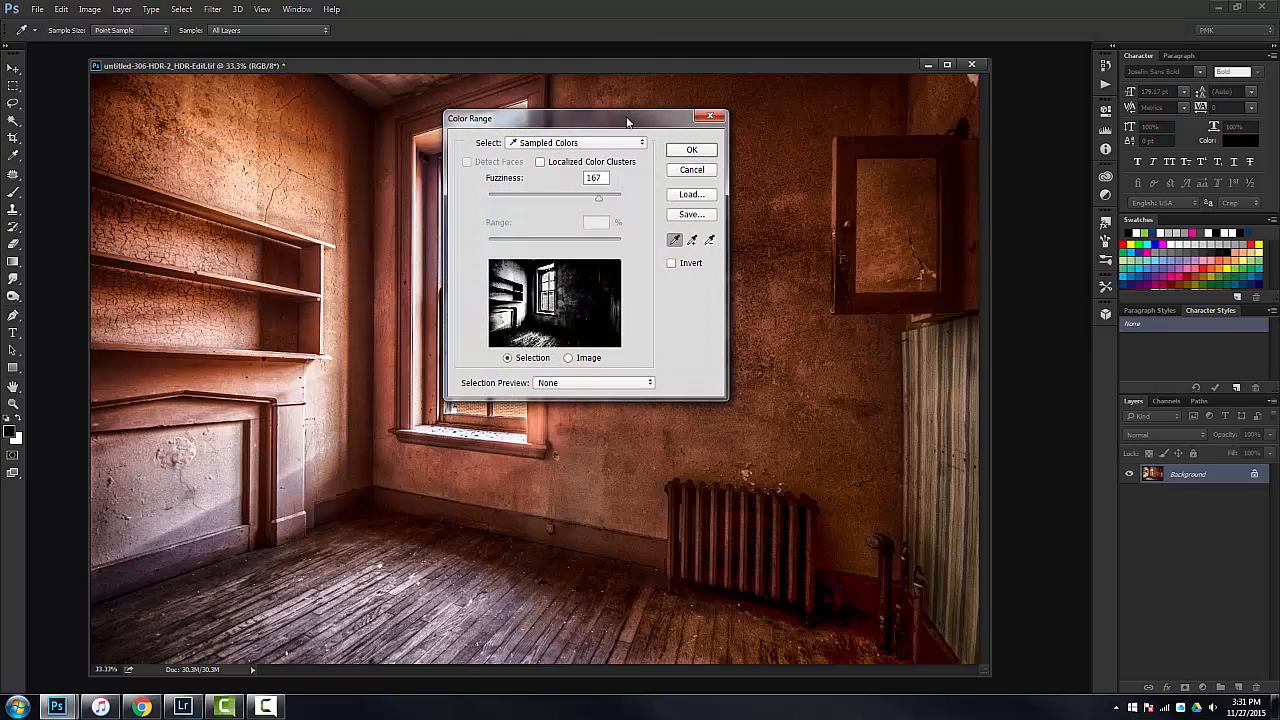
pyautogui.moveTo(630, 118); pyautogui.dragTo(771, 132)
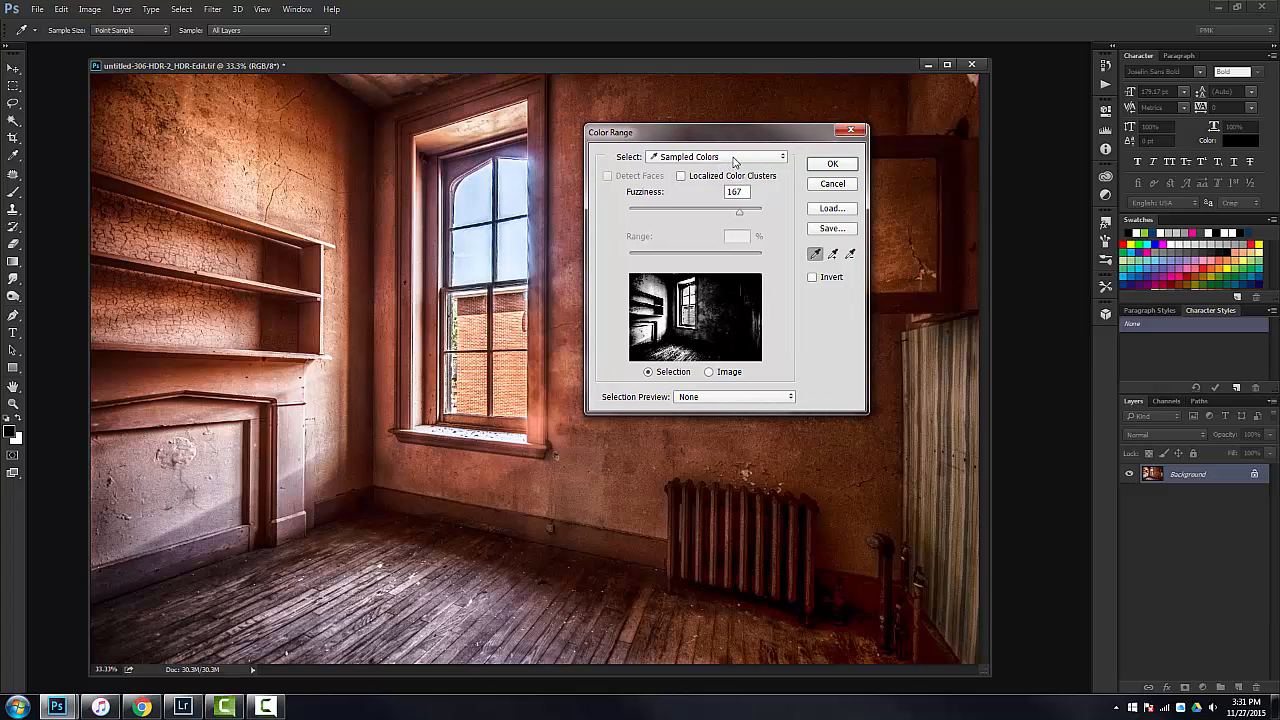
pyautogui.click(731, 158)
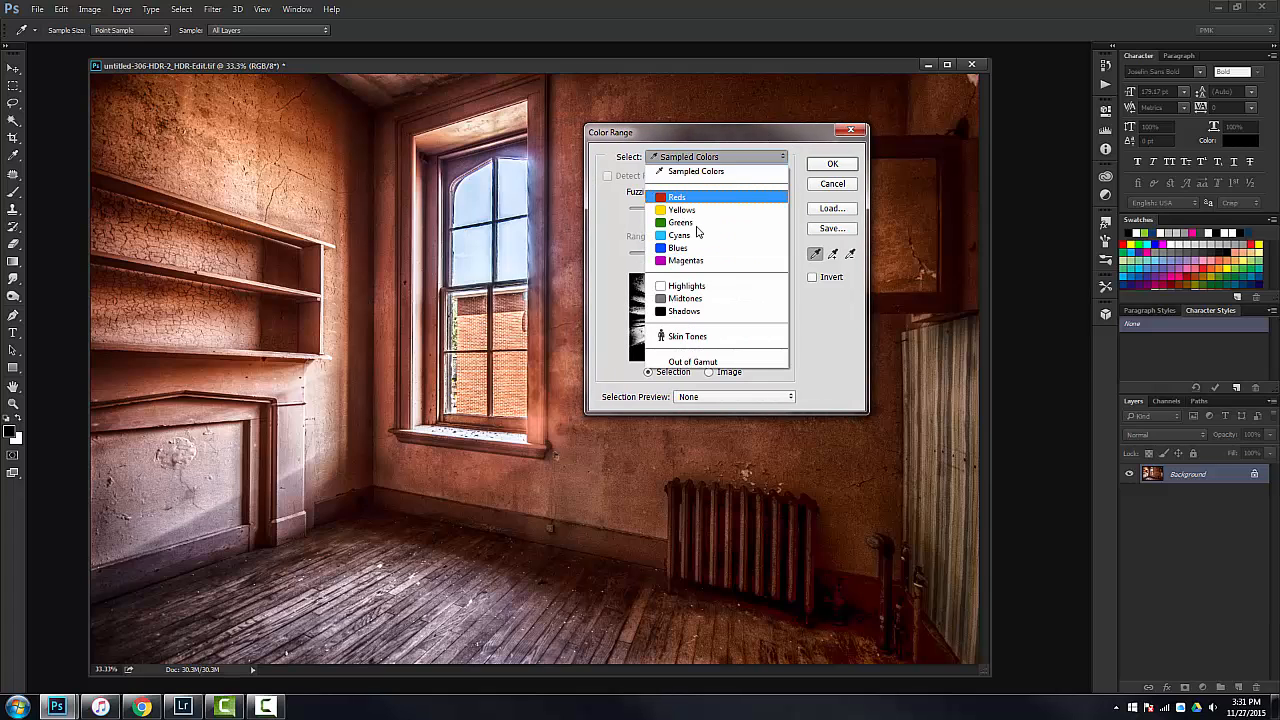
pyautogui.click(672, 288)
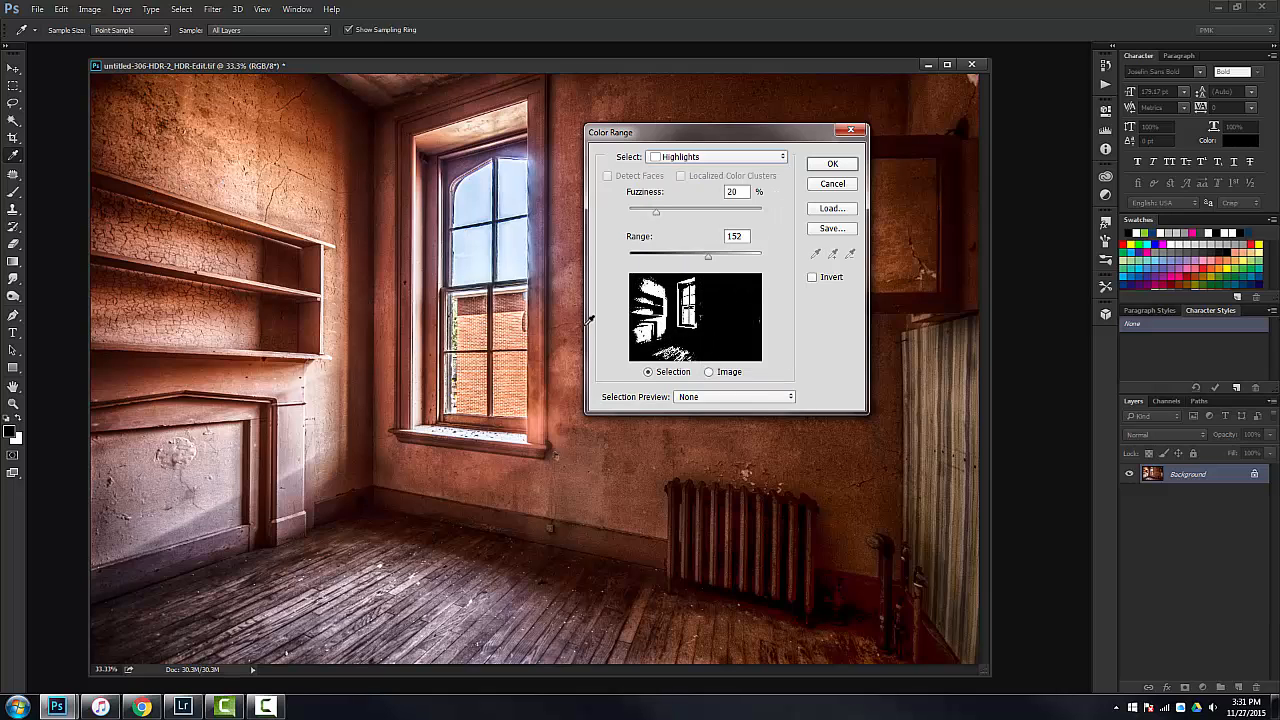
# Step: Lower the range slightly so more highlights are included, and create the Color Range selection
pyautogui.moveTo(707, 258)
pyautogui.mouseDown()
pyautogui.moveTo(657, 260)
pyautogui.moveTo(728, 260)
pyautogui.moveTo(708, 258)
pyautogui.mouseUp()
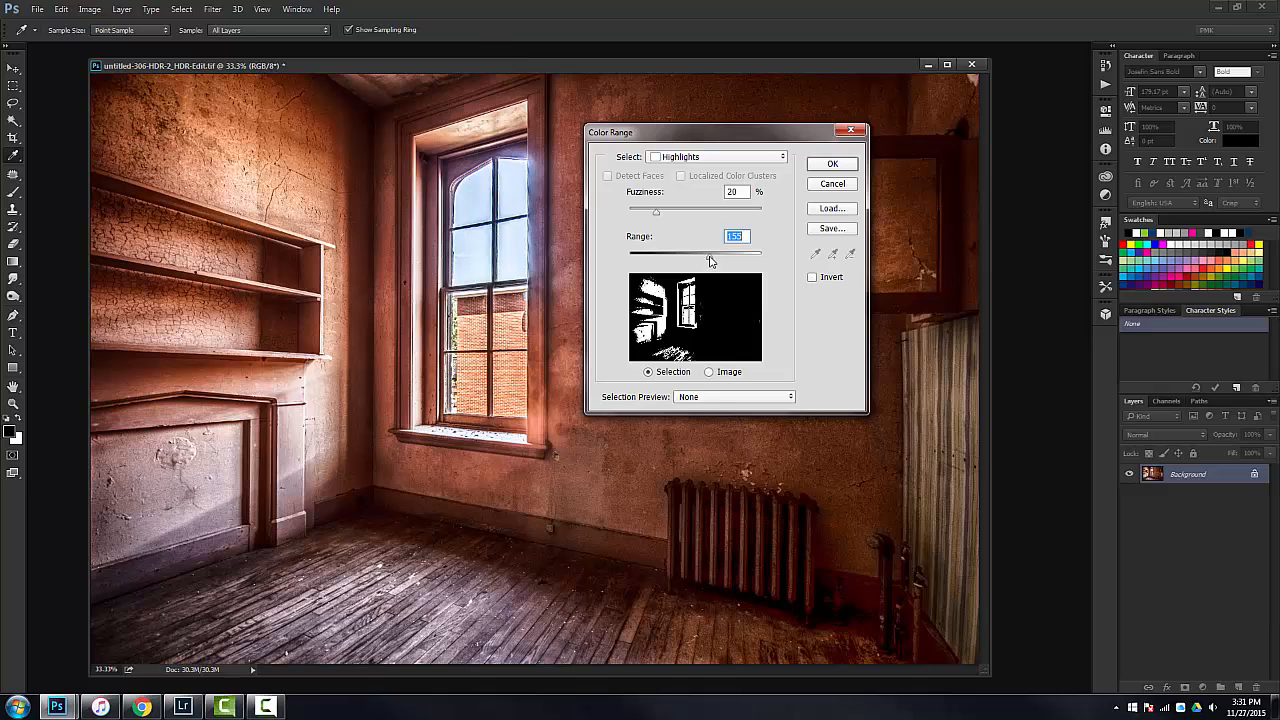
pyautogui.moveTo(710, 260); pyautogui.dragTo(704, 258)
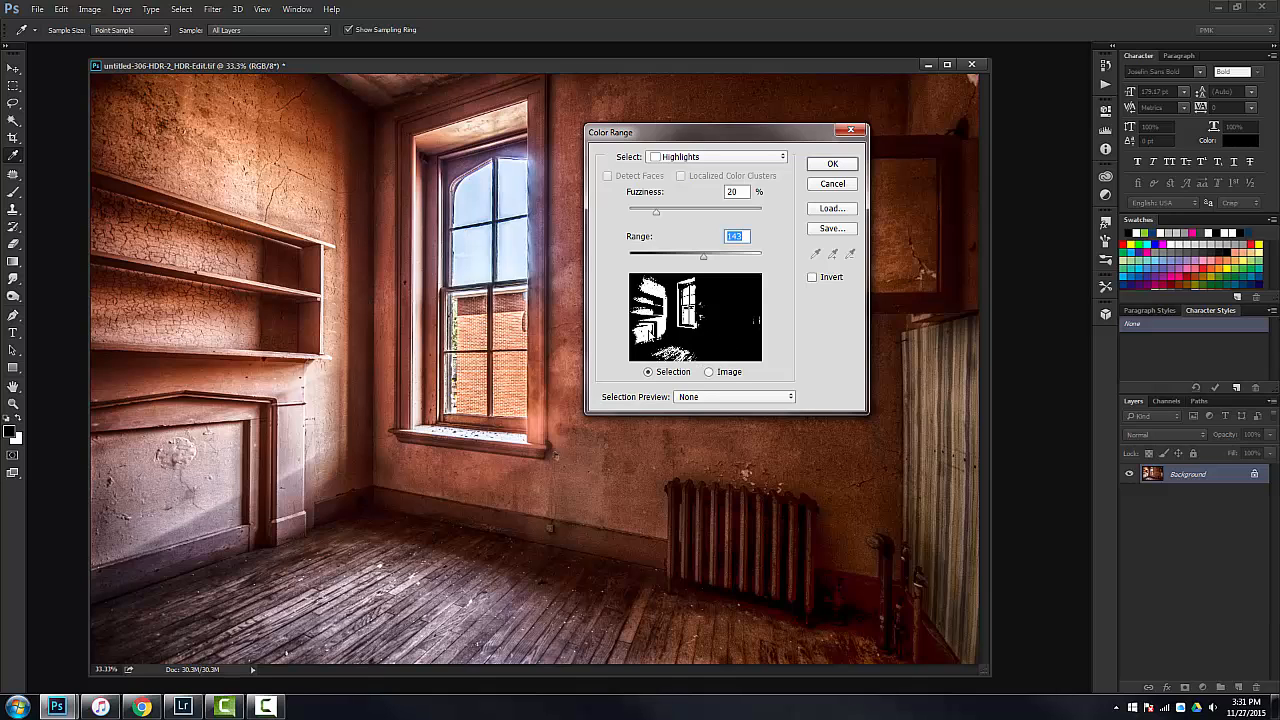
pyautogui.moveTo(705, 262); pyautogui.dragTo(700, 262)
pyautogui.click(832, 166)
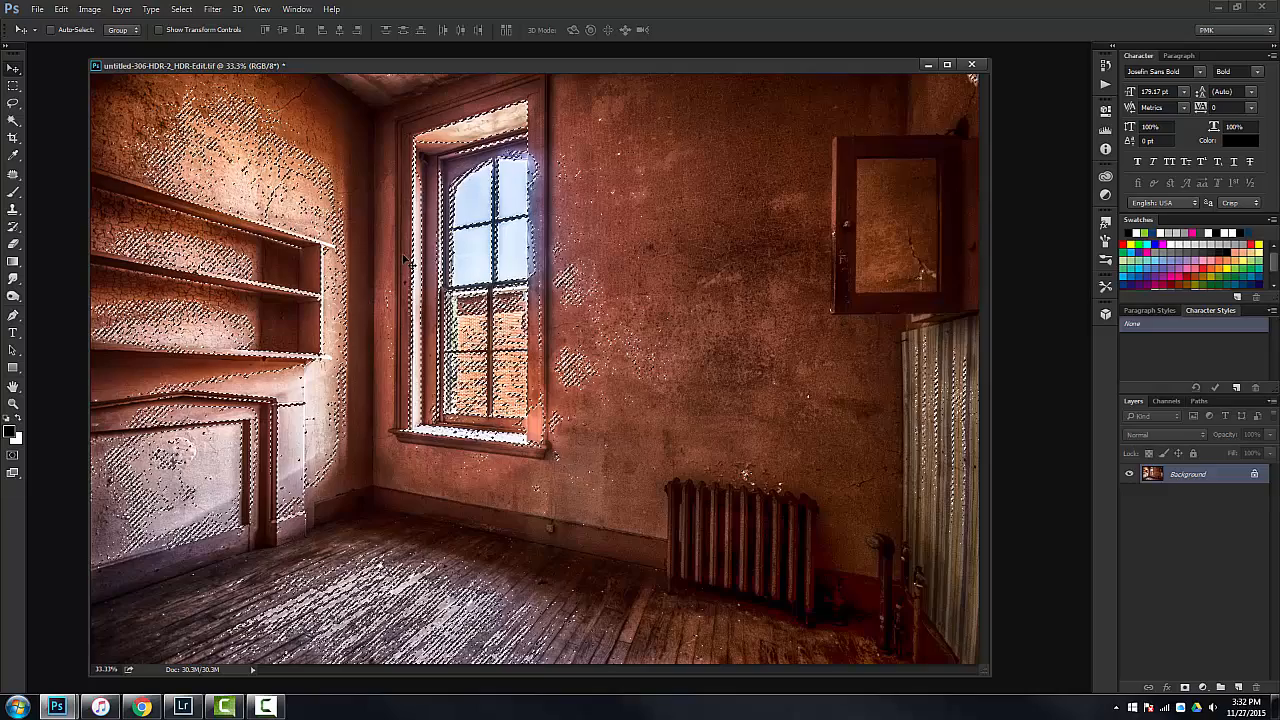
# Step: Change the Quick Mask overlay colour to light blue (00c0ff) and display the highlights selection as a quick mask
pyautogui.click(13, 457)
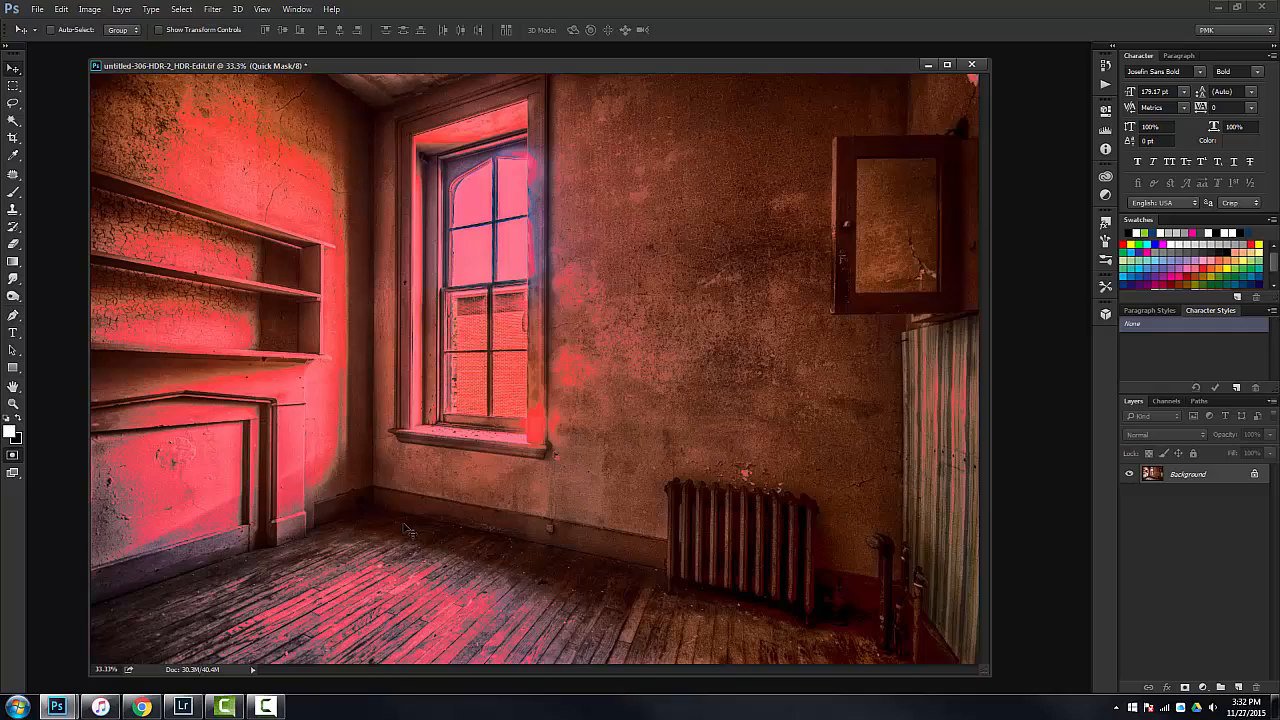
pyautogui.doubleClick(13, 457)
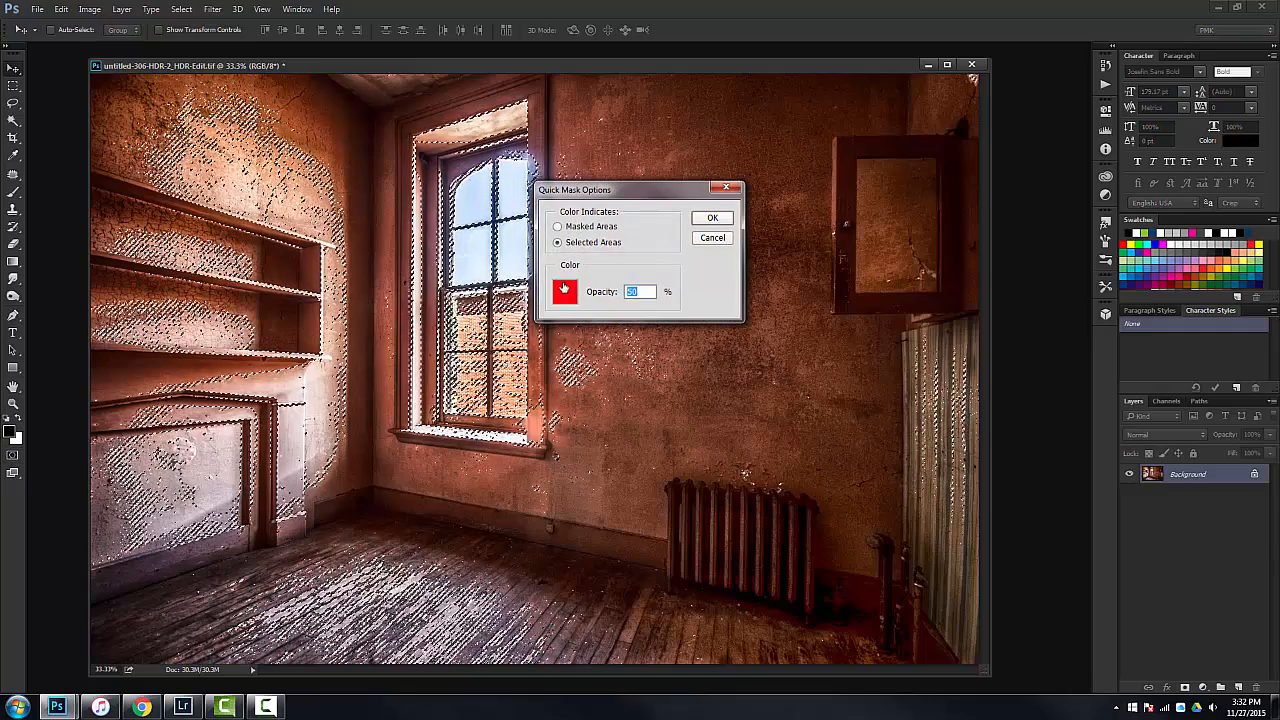
pyautogui.click(564, 290)
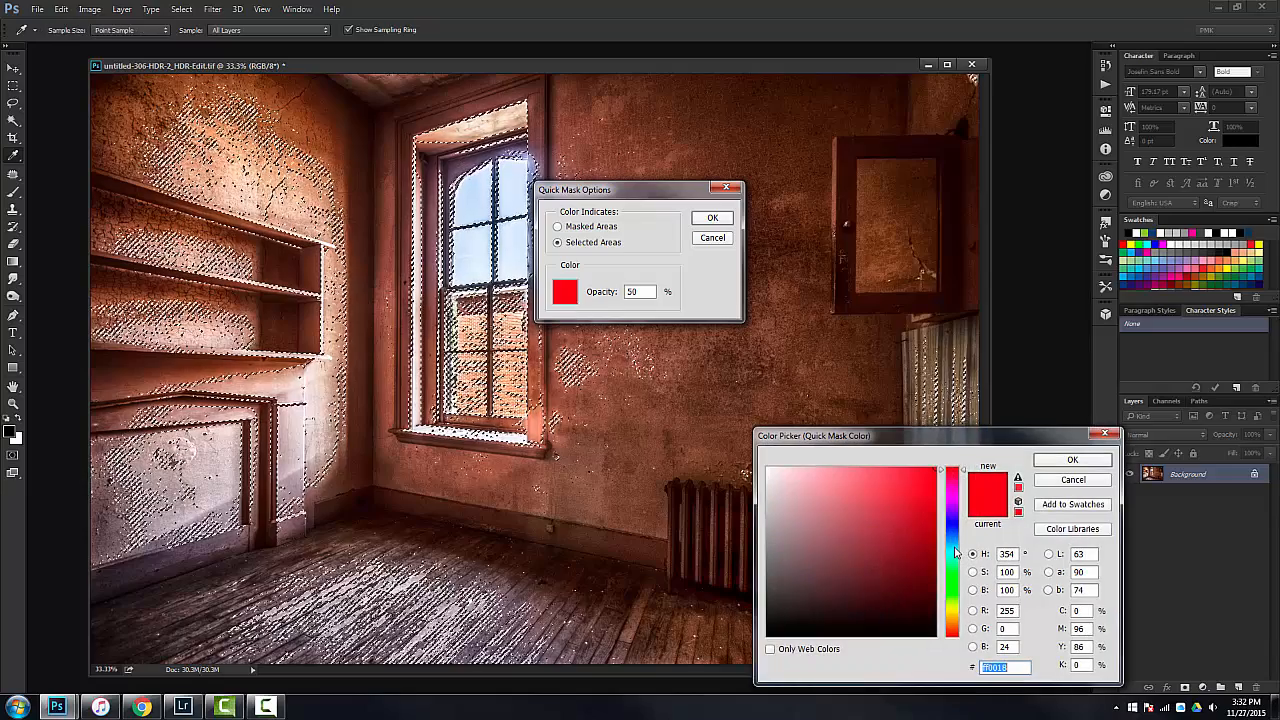
pyautogui.click(953, 545)
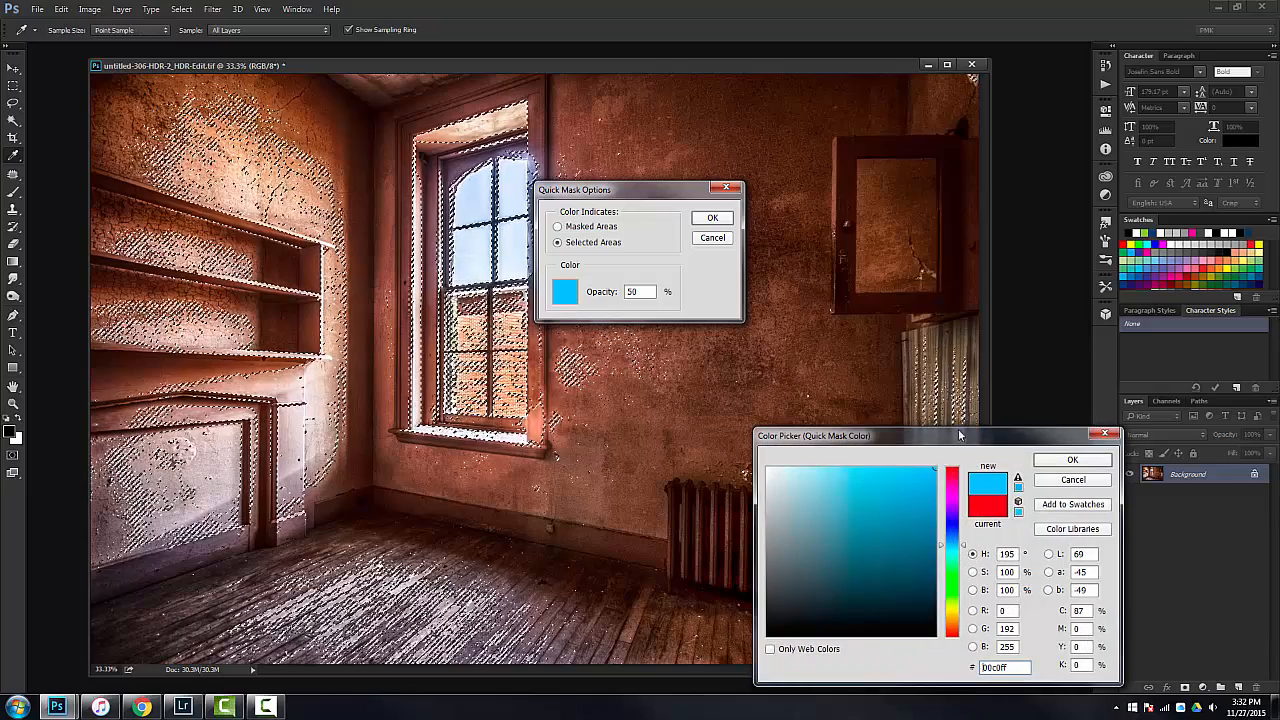
pyautogui.click(1068, 460)
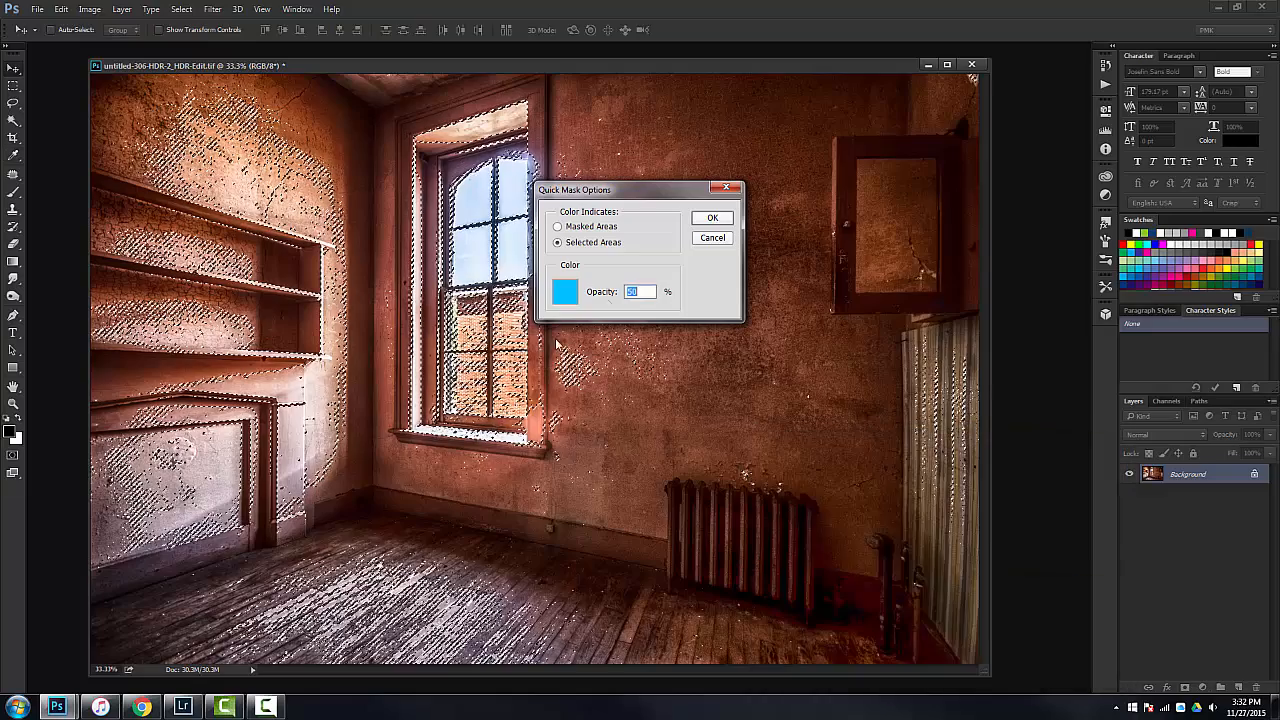
pyautogui.click(712, 218)
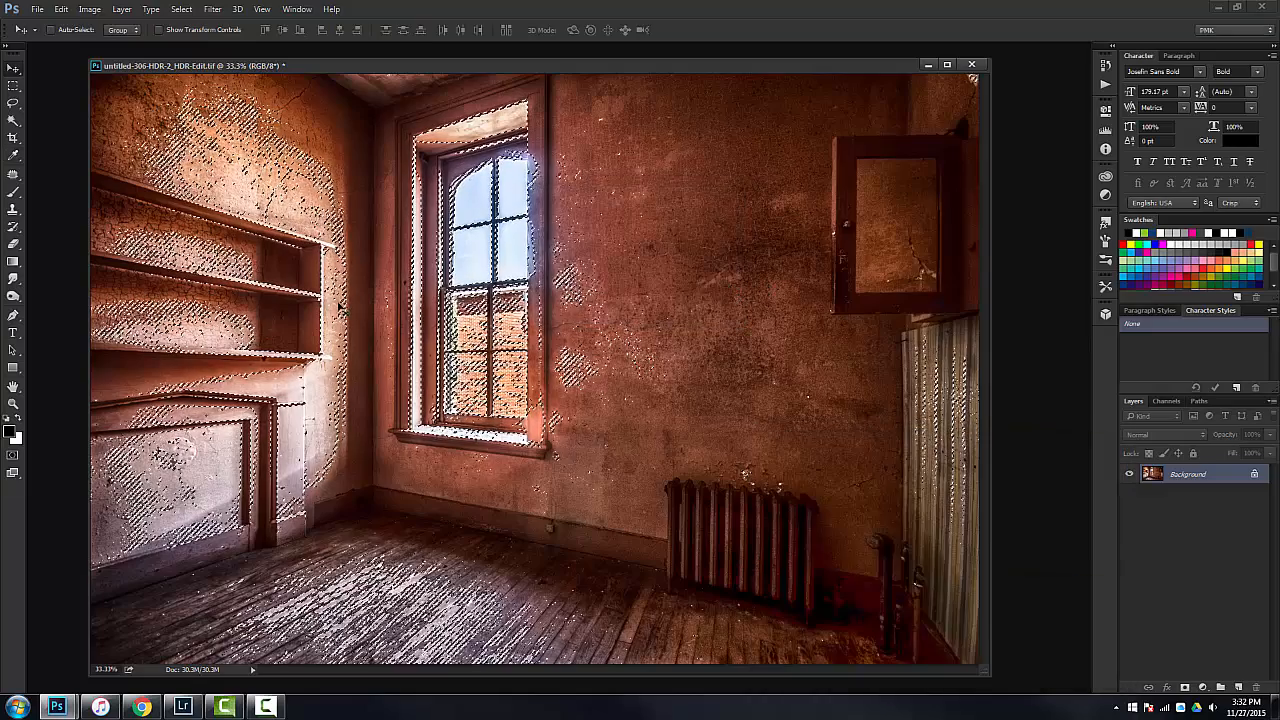
pyautogui.press('q')
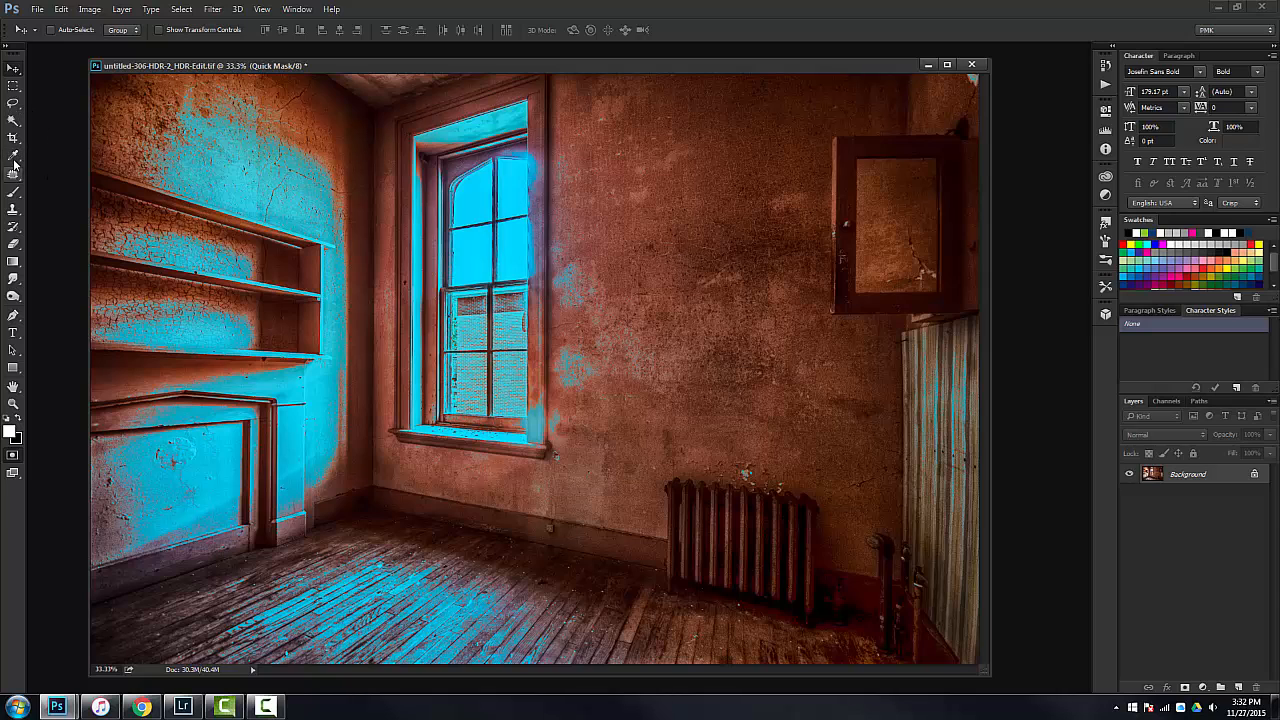
# Step: Choose the soft round brush for editing the quick mask and reduce its size to about 400 px
pyautogui.click(13, 192)
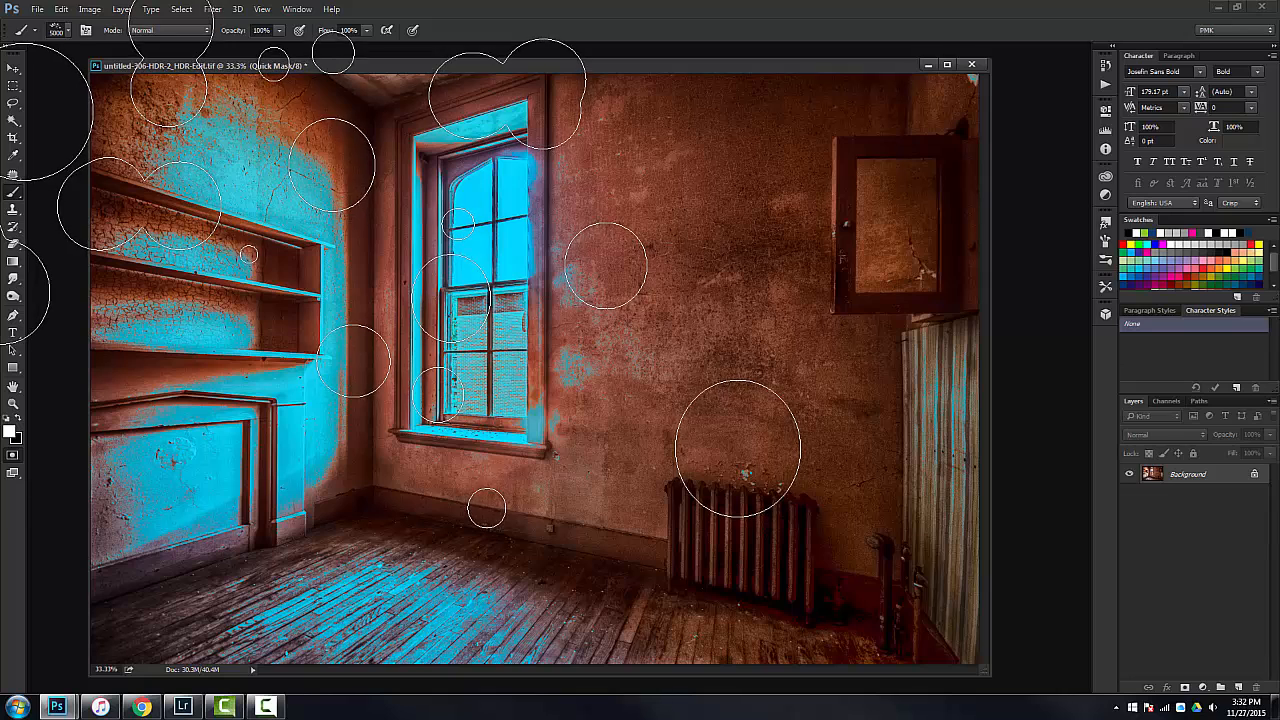
pyautogui.click(68, 33)
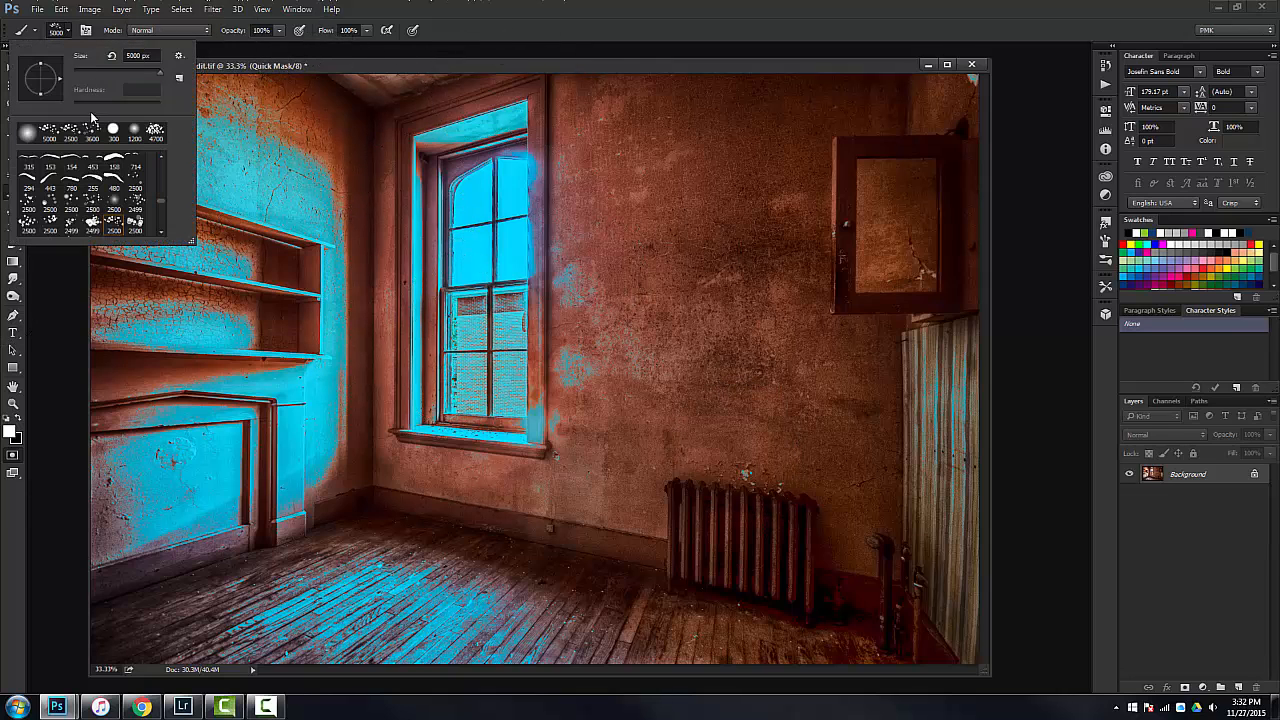
pyautogui.click(27, 135)
pyautogui.click(273, 225)
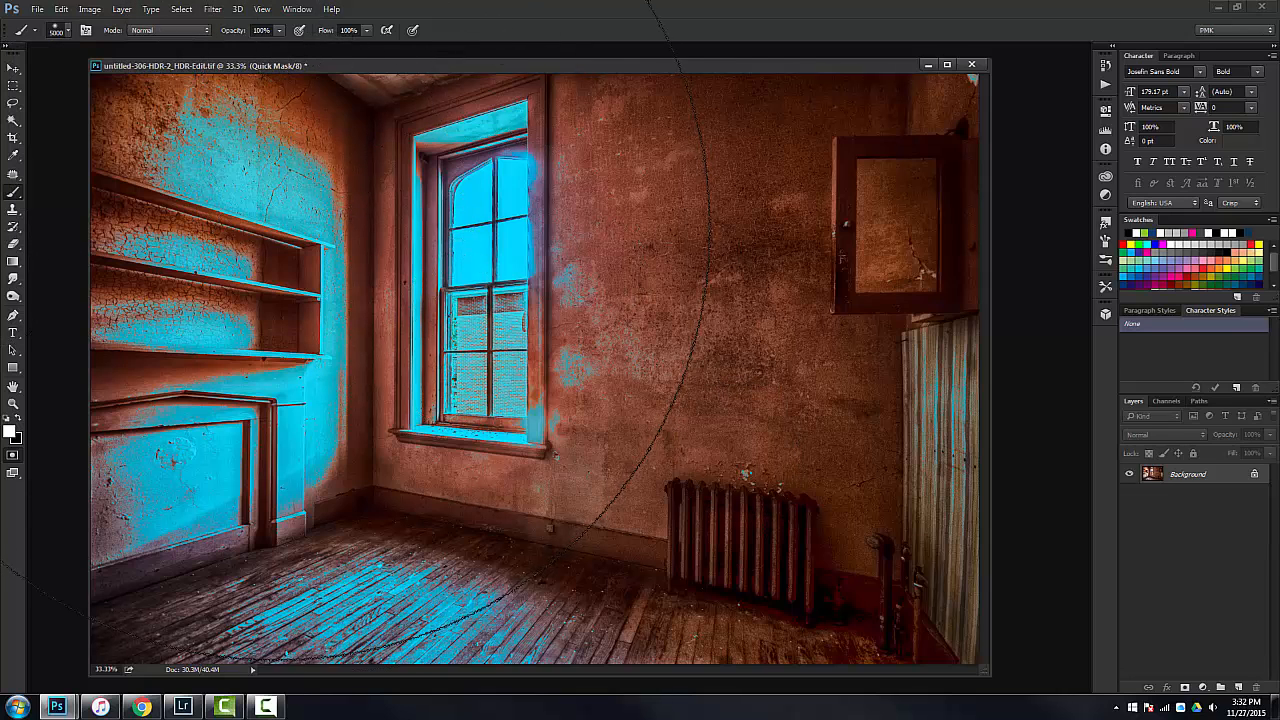
pyautogui.click(388, 254)
pyautogui.hotkey('ctrl', 'z')
pyautogui.press('[')
pyautogui.press('[')
pyautogui.press('[')
pyautogui.press('[')
pyautogui.press('[')
pyautogui.press('[')
pyautogui.press('[')
pyautogui.press('[')
pyautogui.press('[')
pyautogui.press('[')
pyautogui.press('[')
pyautogui.press('[')
pyautogui.press('[')
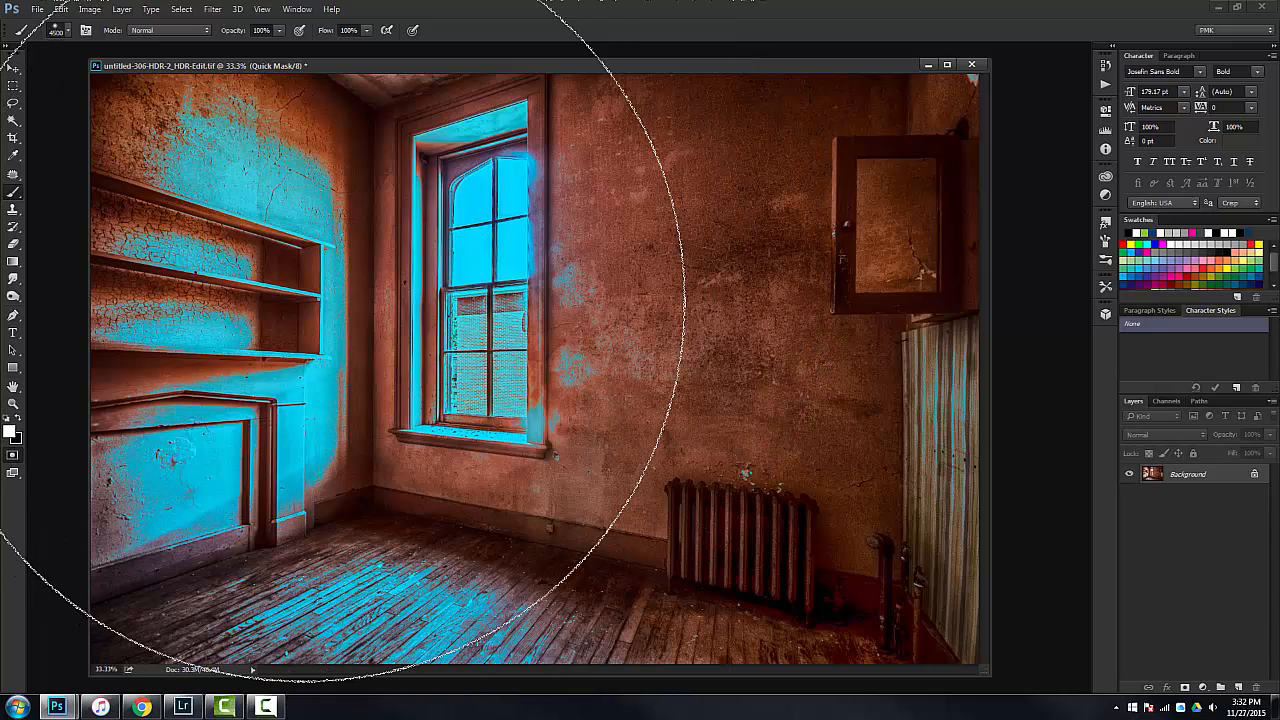
pyautogui.press('[')
pyautogui.press('[')
pyautogui.press('[')
pyautogui.press('[')
pyautogui.press('[')
pyautogui.press('[')
pyautogui.press('[')
pyautogui.press('[')
pyautogui.press('[')
pyautogui.press('[')
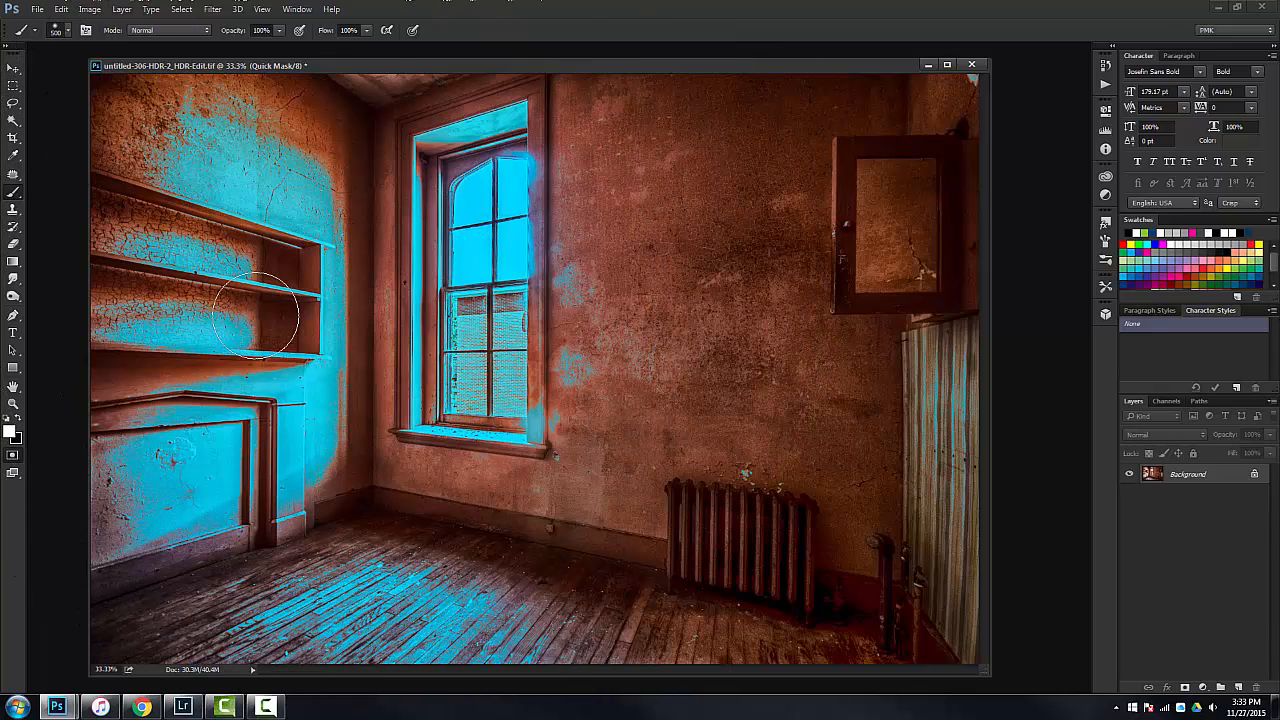
# Step: Paint the mask off the shelves, fireplace, side wall, floor and corrugated panel with white, enlarging the brush to 700 px
pyautogui.moveTo(290, 200); pyautogui.dragTo(177, 190)
pyautogui.press(']')
pyautogui.press(']')
pyautogui.press(']')
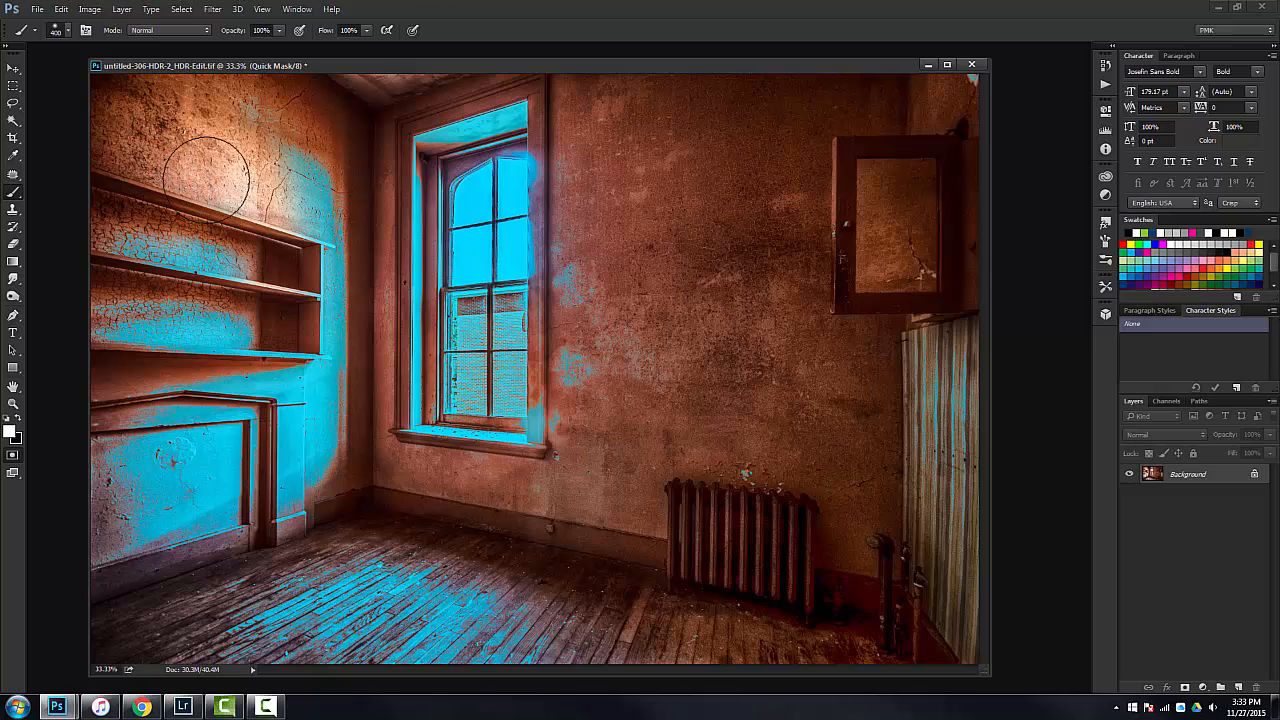
pyautogui.moveTo(263, 177)
pyautogui.mouseDown()
pyautogui.moveTo(286, 286)
pyautogui.moveTo(271, 423)
pyautogui.moveTo(250, 480)
pyautogui.mouseUp()
pyautogui.moveTo(120, 320)
pyautogui.mouseDown()
pyautogui.moveTo(160, 490)
pyautogui.moveTo(310, 600)
pyautogui.moveTo(510, 630)
pyautogui.mouseUp()
pyautogui.moveTo(857, 600)
pyautogui.mouseDown()
pyautogui.moveTo(779, 432)
pyautogui.moveTo(925, 508)
pyautogui.moveTo(944, 462)
pyautogui.moveTo(993, 94)
pyautogui.mouseUp()
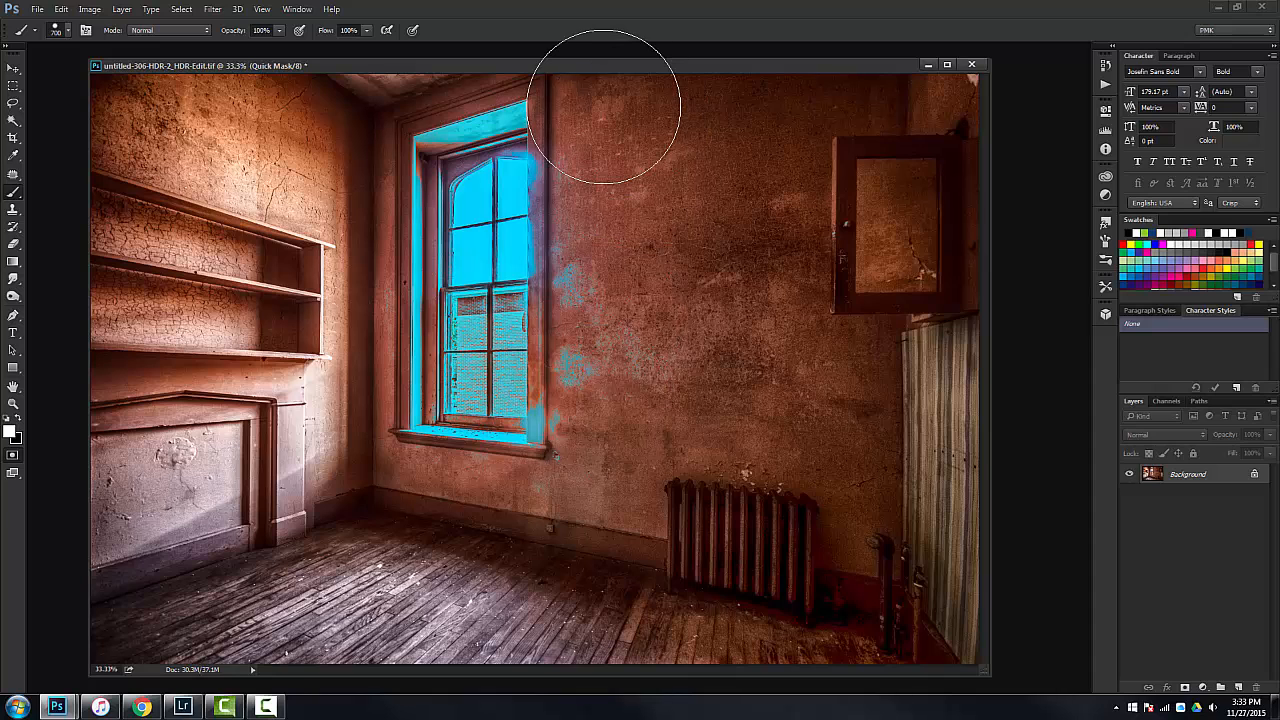
# Step: Paint the mask off the wall beside the window and the adjoining frame edge using a 150 px brush
pyautogui.moveTo(604, 107)
pyautogui.mouseDown()
pyautogui.moveTo(590, 301)
pyautogui.moveTo(606, 491)
pyautogui.mouseUp()
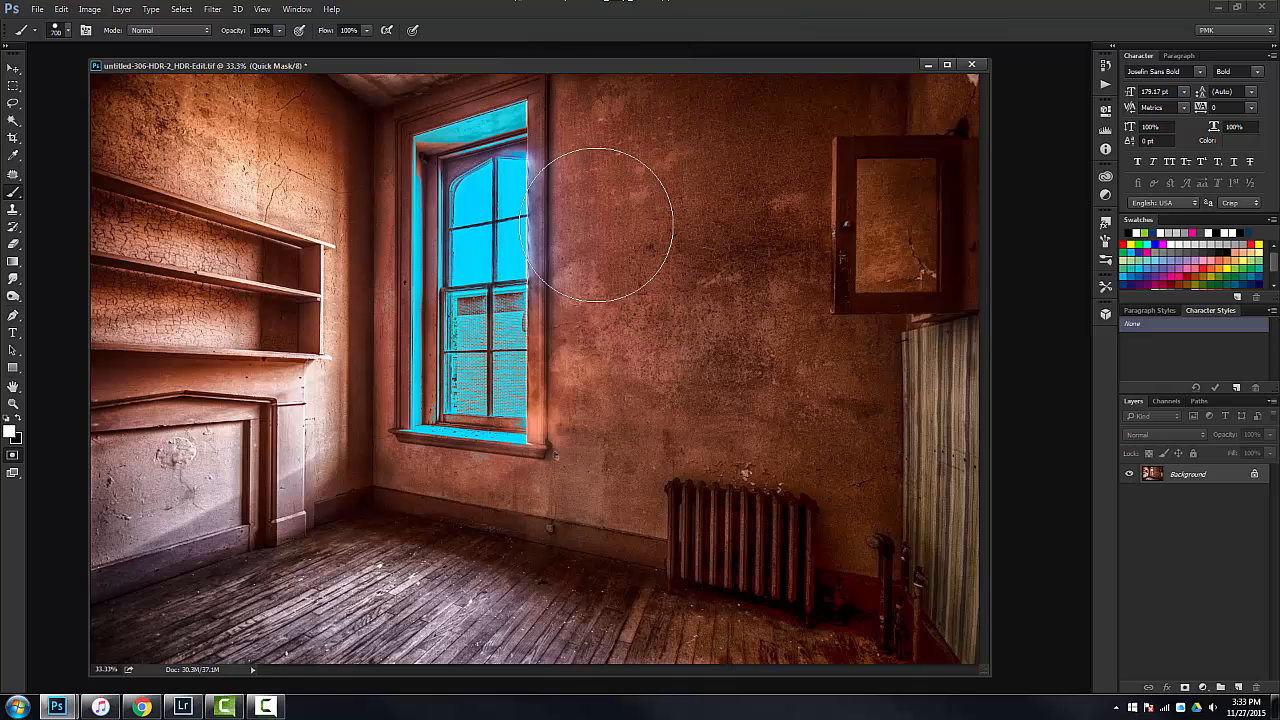
pyautogui.hotkey('ctrl', 'z')
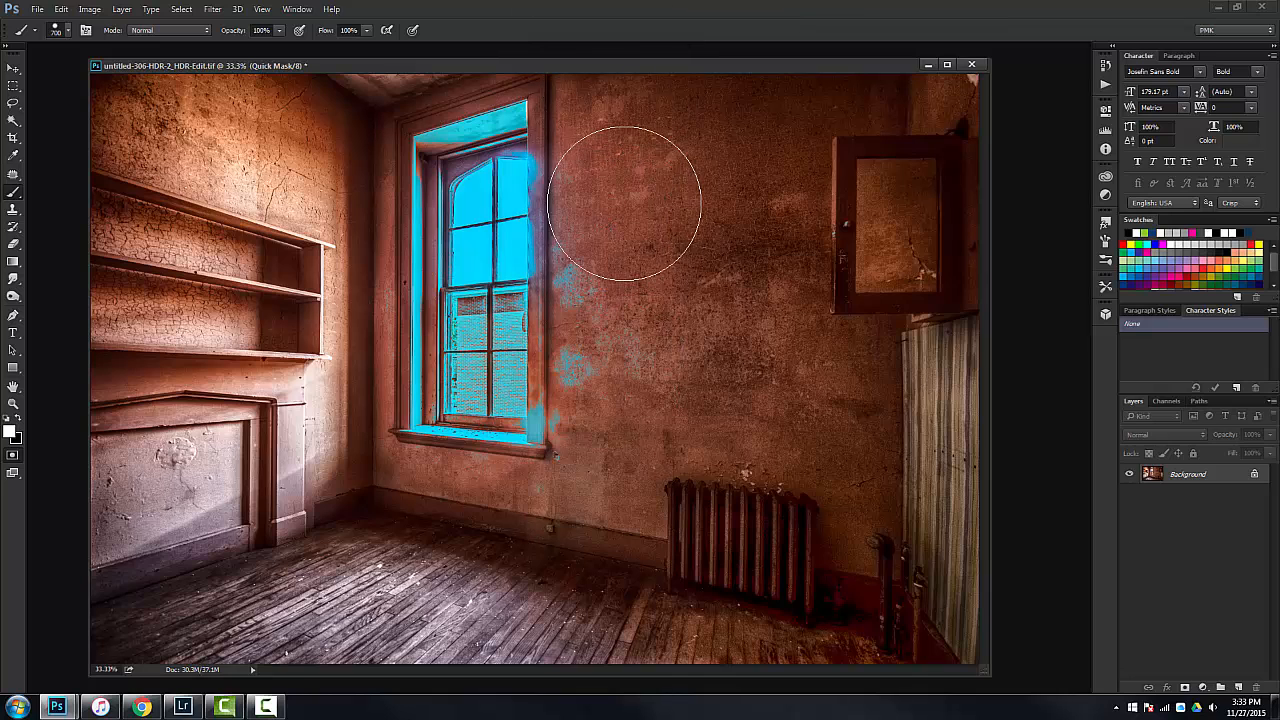
pyautogui.press('[')
pyautogui.press('[')
pyautogui.press('[')
pyautogui.press('[')
pyautogui.press('[')
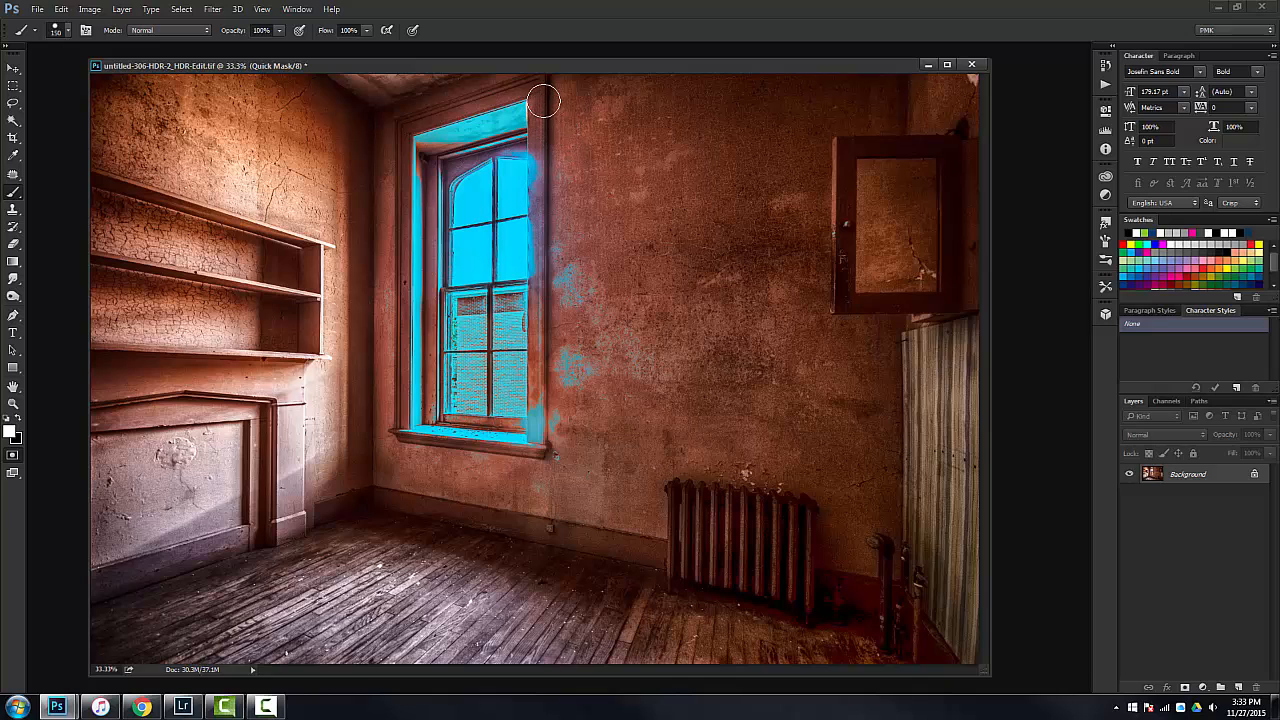
pyautogui.moveTo(543, 100); pyautogui.dragTo(554, 480)
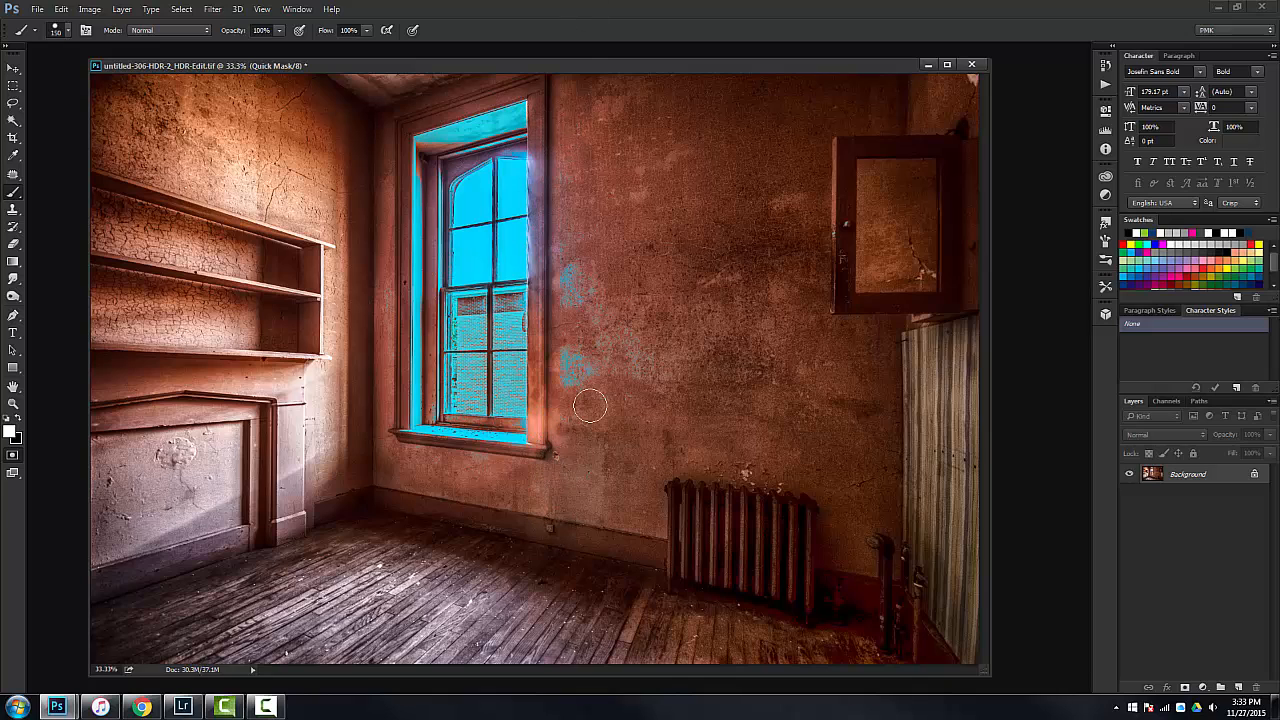
pyautogui.moveTo(590, 406)
pyautogui.mouseDown()
pyautogui.moveTo(583, 169)
pyautogui.moveTo(596, 303)
pyautogui.moveTo(559, 179)
pyautogui.mouseUp()
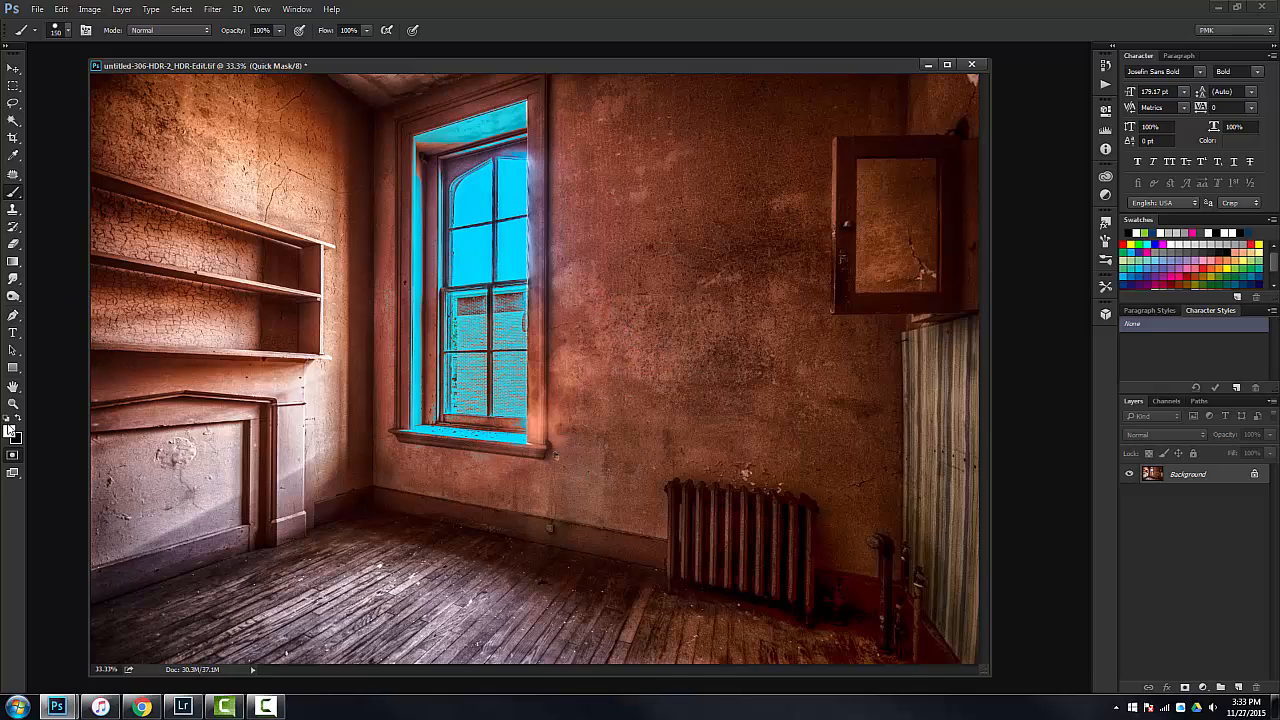
# Step: Check the selection outline, then paint the quick mask off the window's inner casing and sill, leaving only the glass panes masked
pyautogui.click(14, 456)
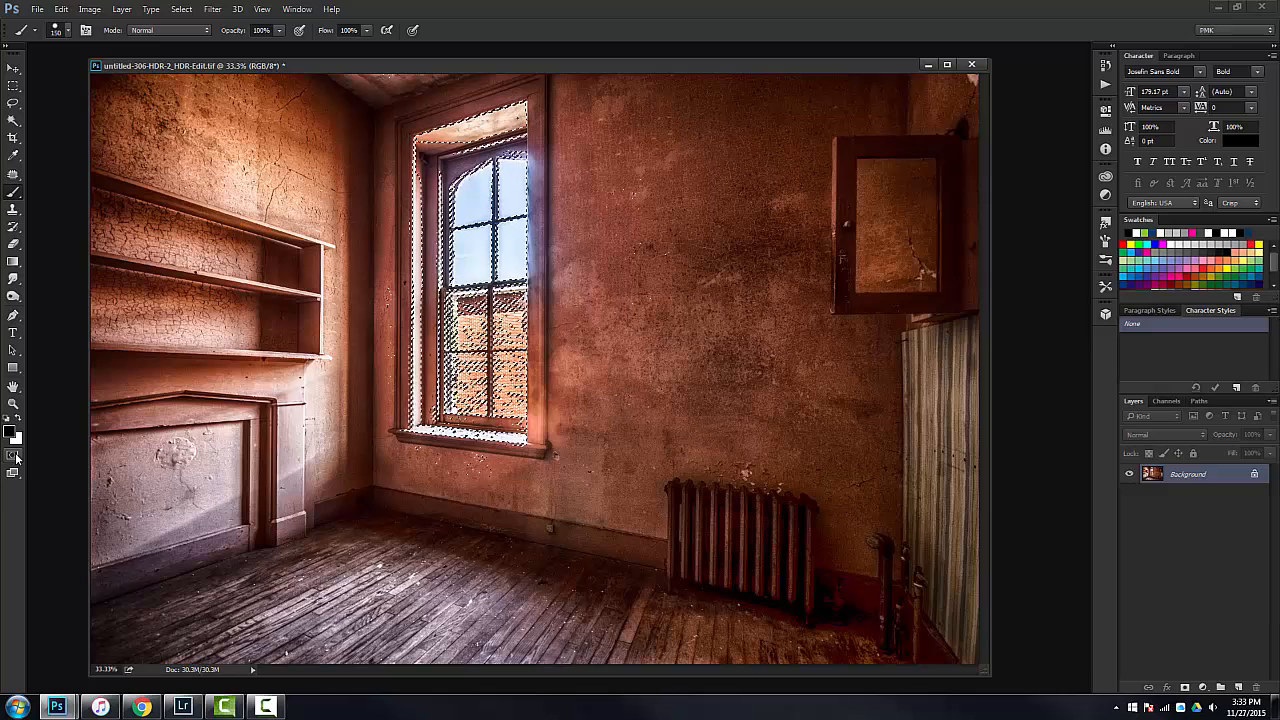
pyautogui.click(14, 456)
pyautogui.moveTo(402, 343)
pyautogui.mouseDown()
pyautogui.moveTo(411, 129)
pyautogui.moveTo(414, 460)
pyautogui.moveTo(425, 436)
pyautogui.moveTo(548, 452)
pyautogui.mouseUp()
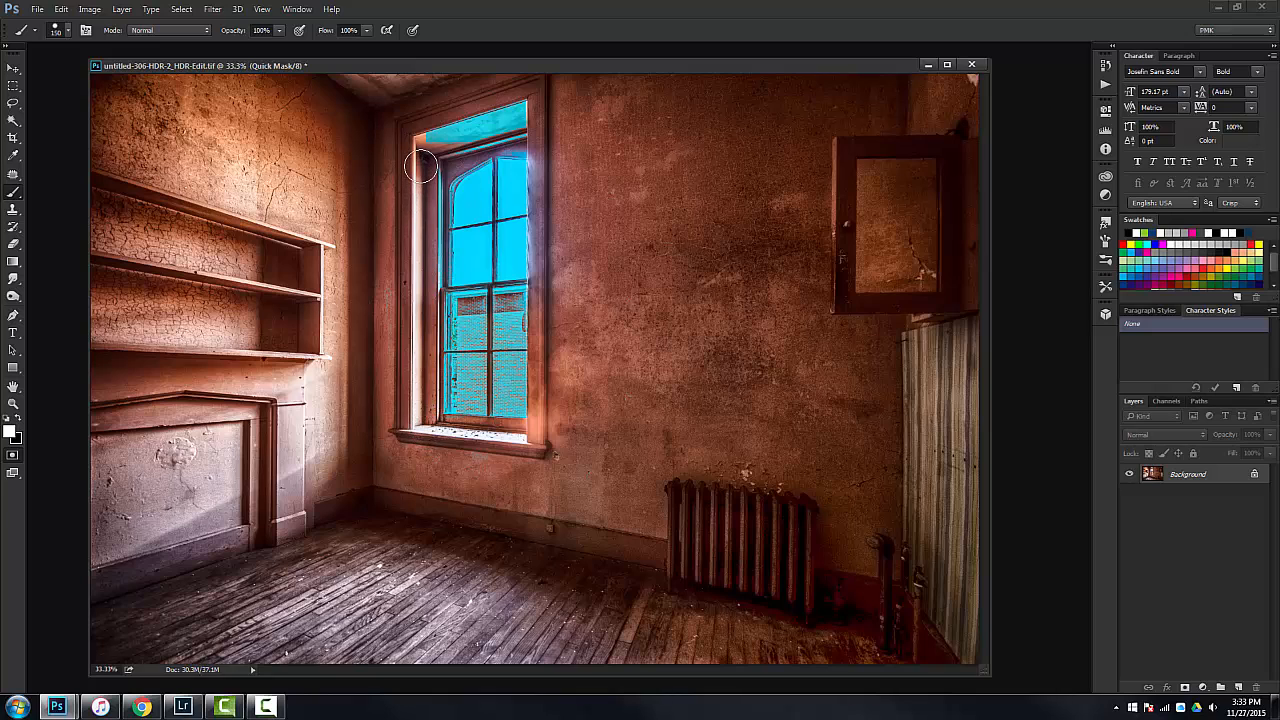
pyautogui.moveTo(418, 146); pyautogui.dragTo(549, 101)
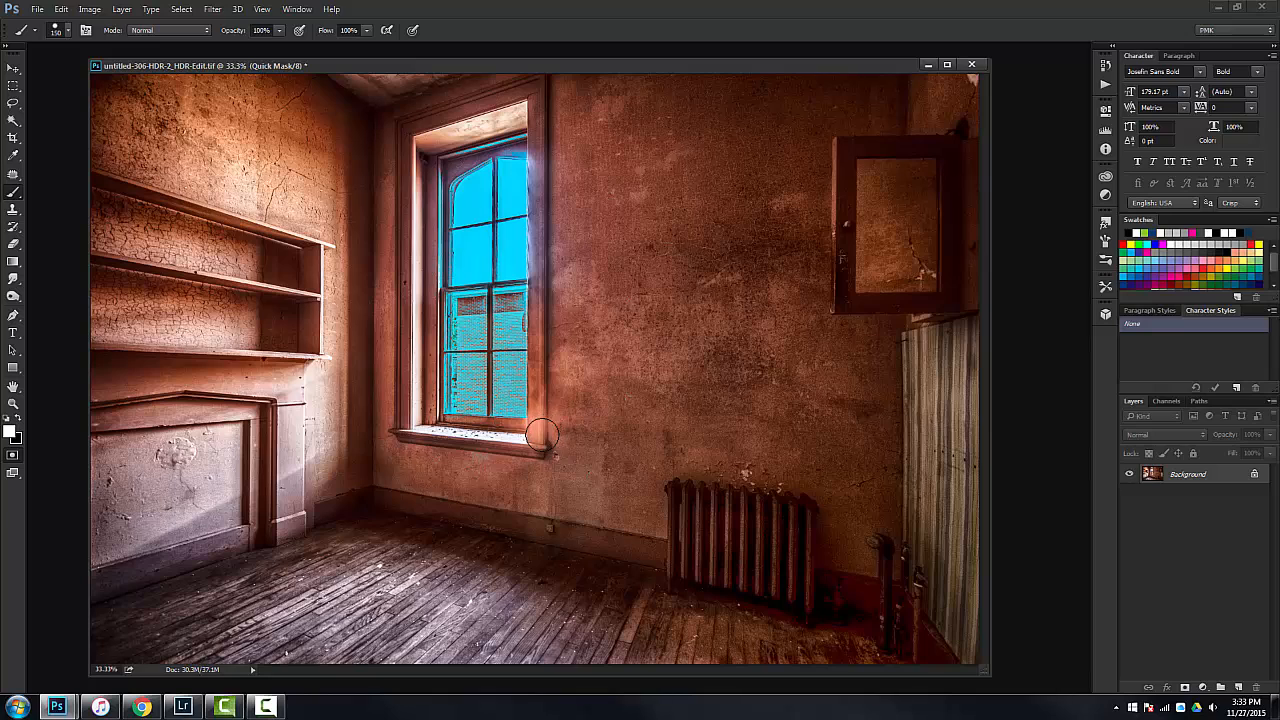
pyautogui.moveTo(537, 429); pyautogui.dragTo(537, 128)
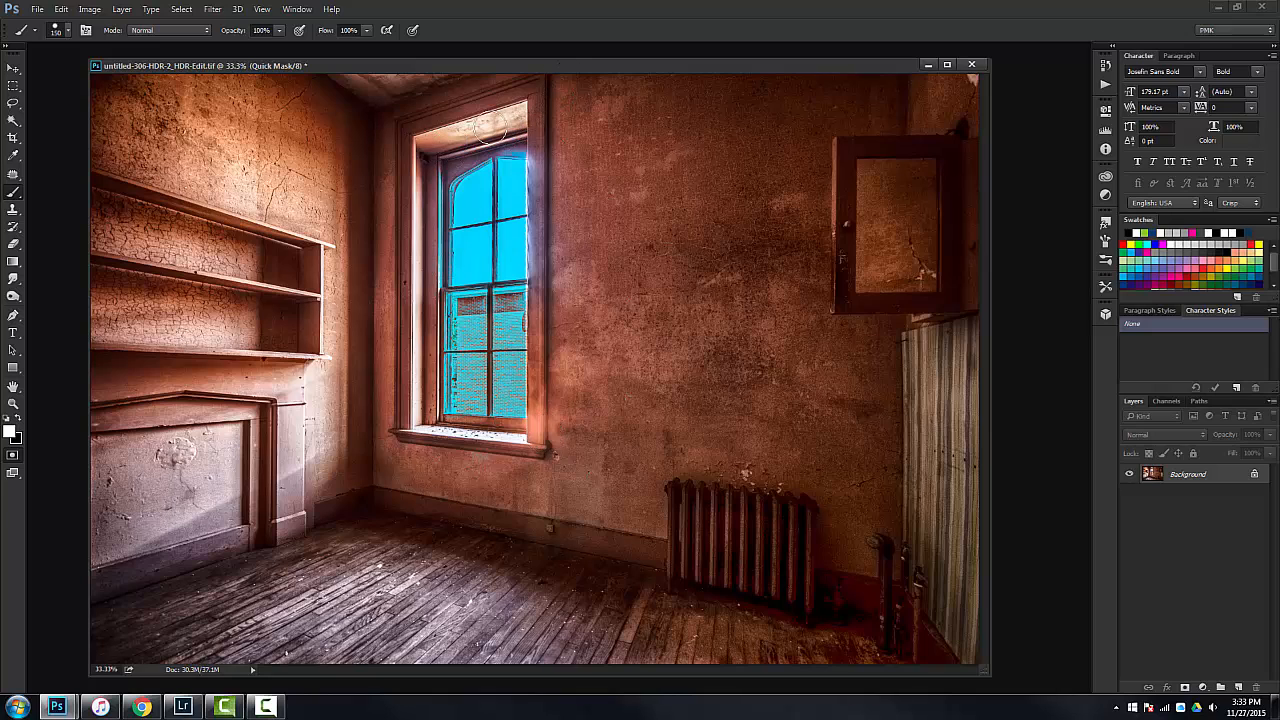
pyautogui.moveTo(430, 162); pyautogui.dragTo(432, 335)
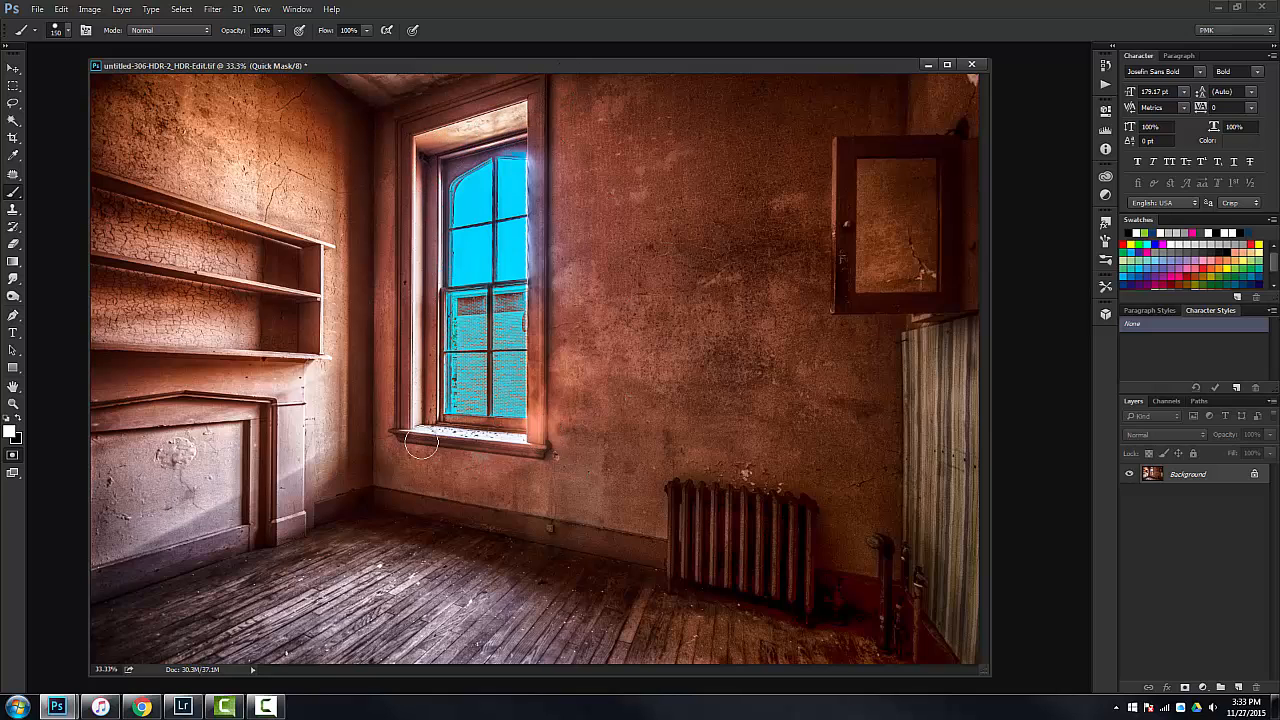
# Step: Convert the quick mask to a selection and copy the selected window panes to a new layer
pyautogui.click(12, 456)
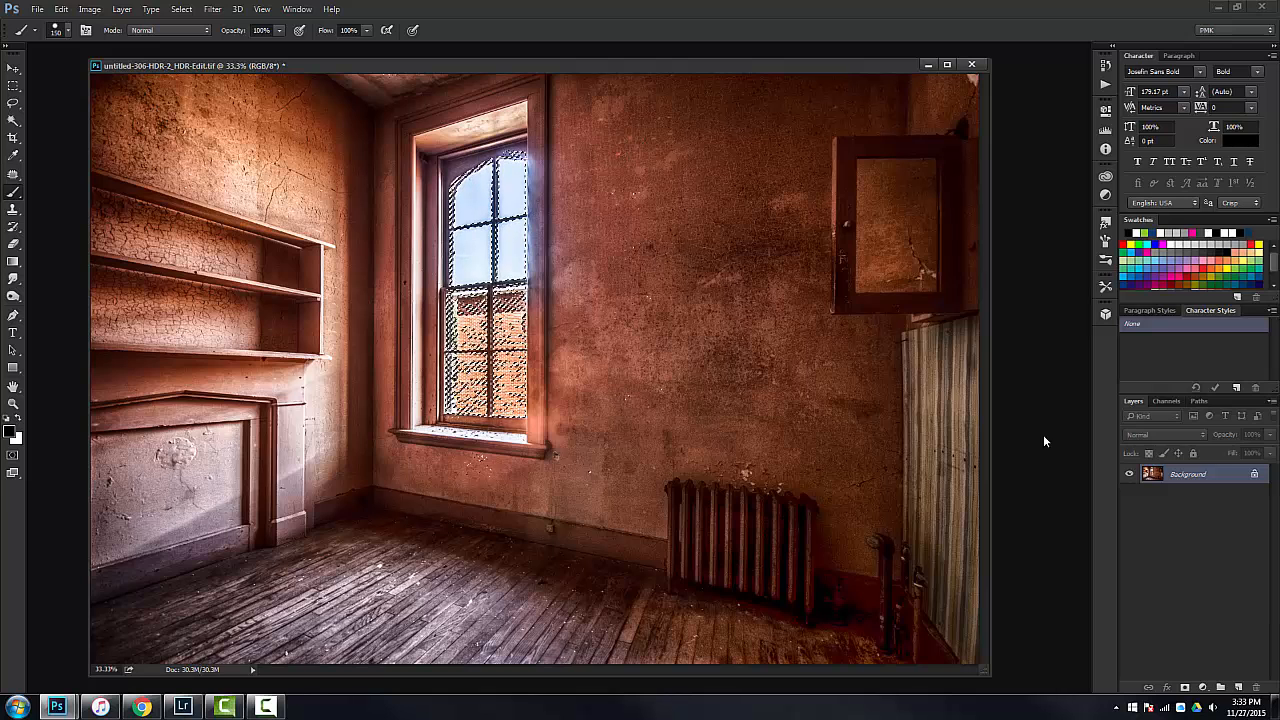
pyautogui.hotkey('ctrl', 'j')
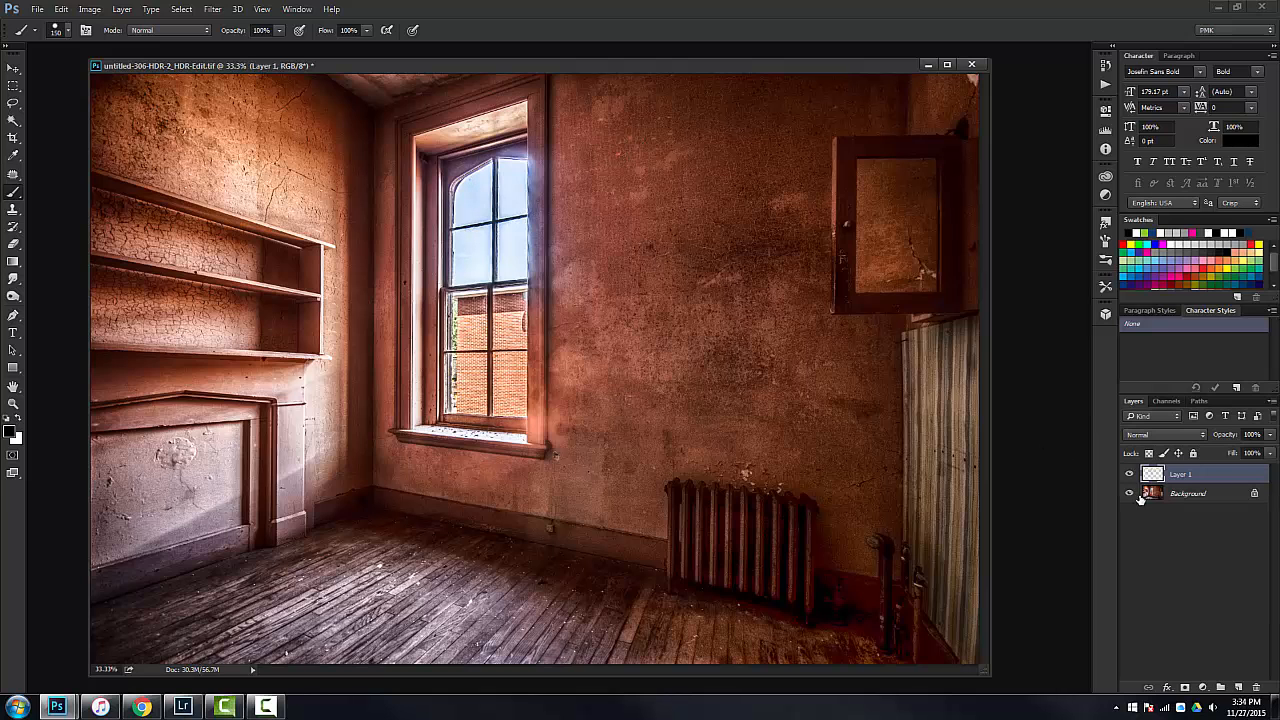
# Step: Check the isolated window panes with the background hidden, then start a Motion Blur on their layer with a distance of 2000 pixels
pyautogui.click(1130, 494)
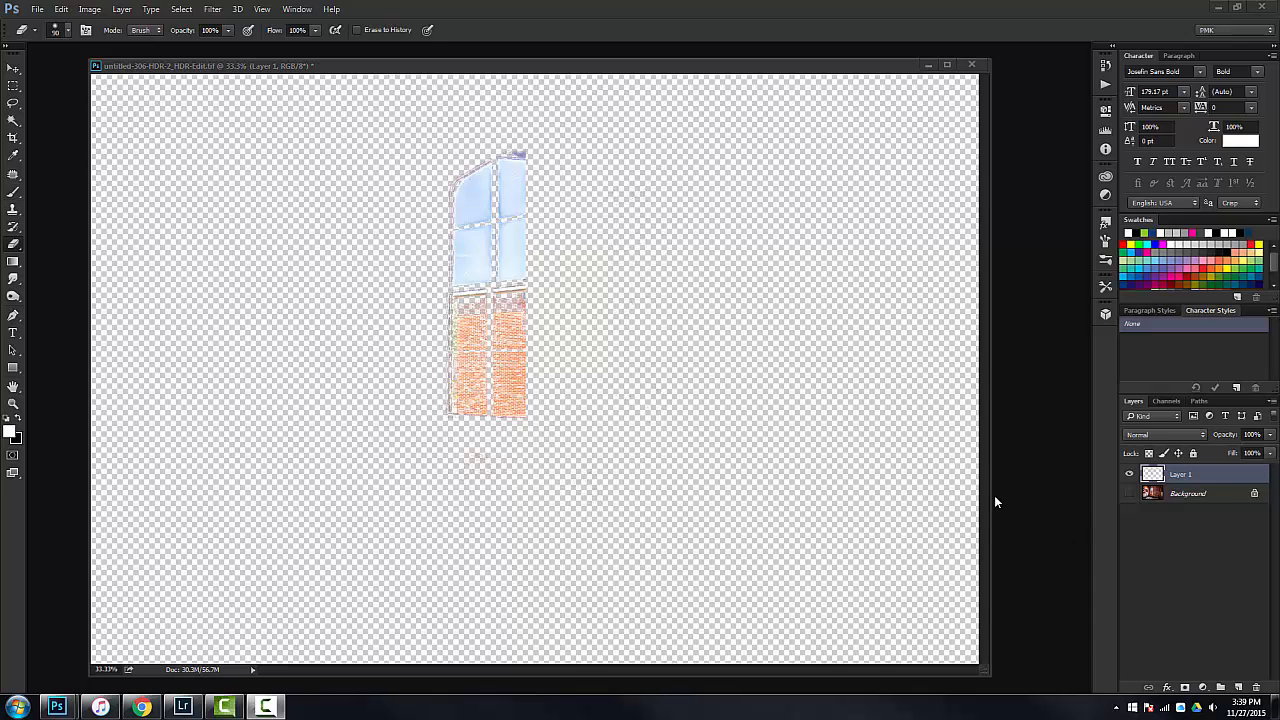
pyautogui.click(1130, 493)
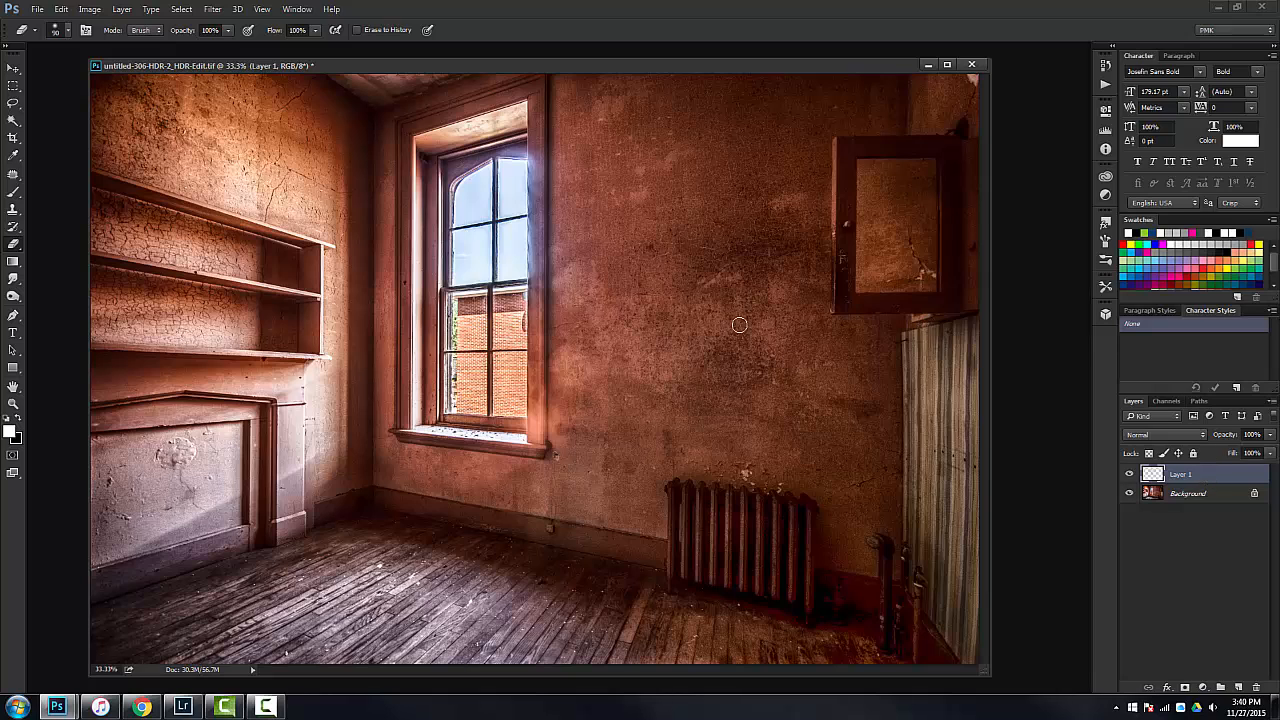
pyautogui.click(212, 9)
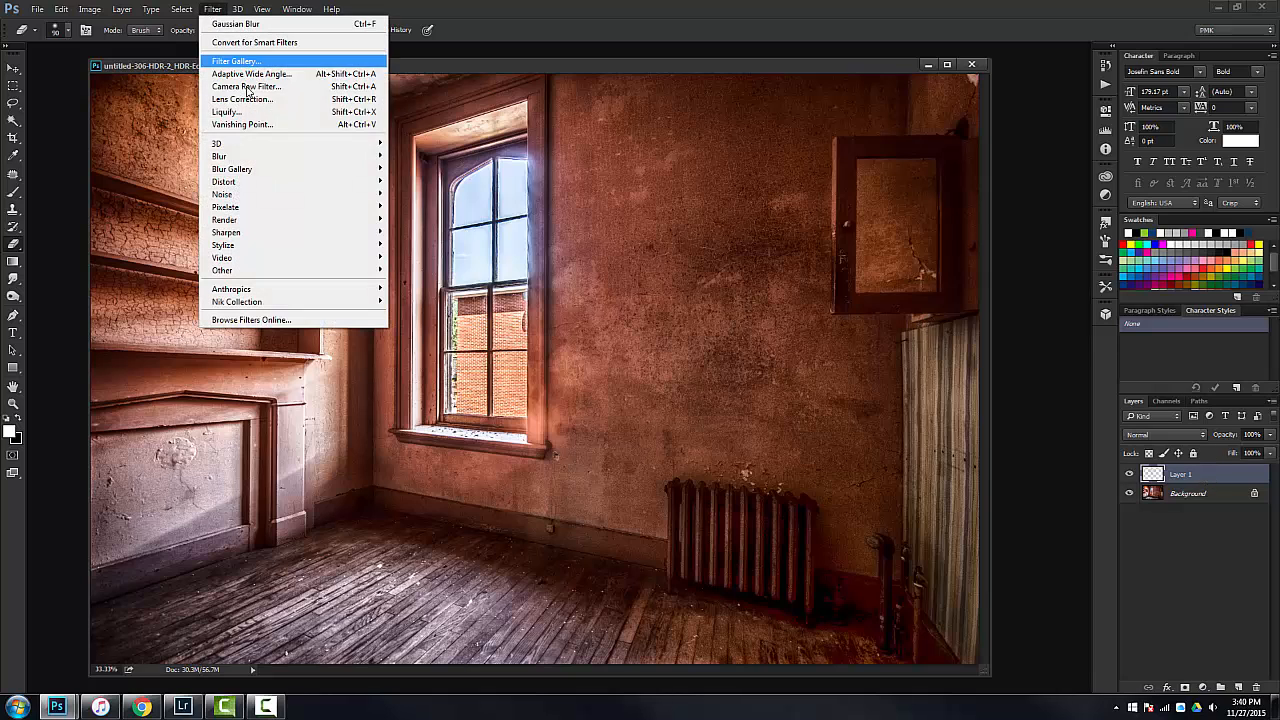
pyautogui.moveTo(376, 166)
pyautogui.click(420, 231)
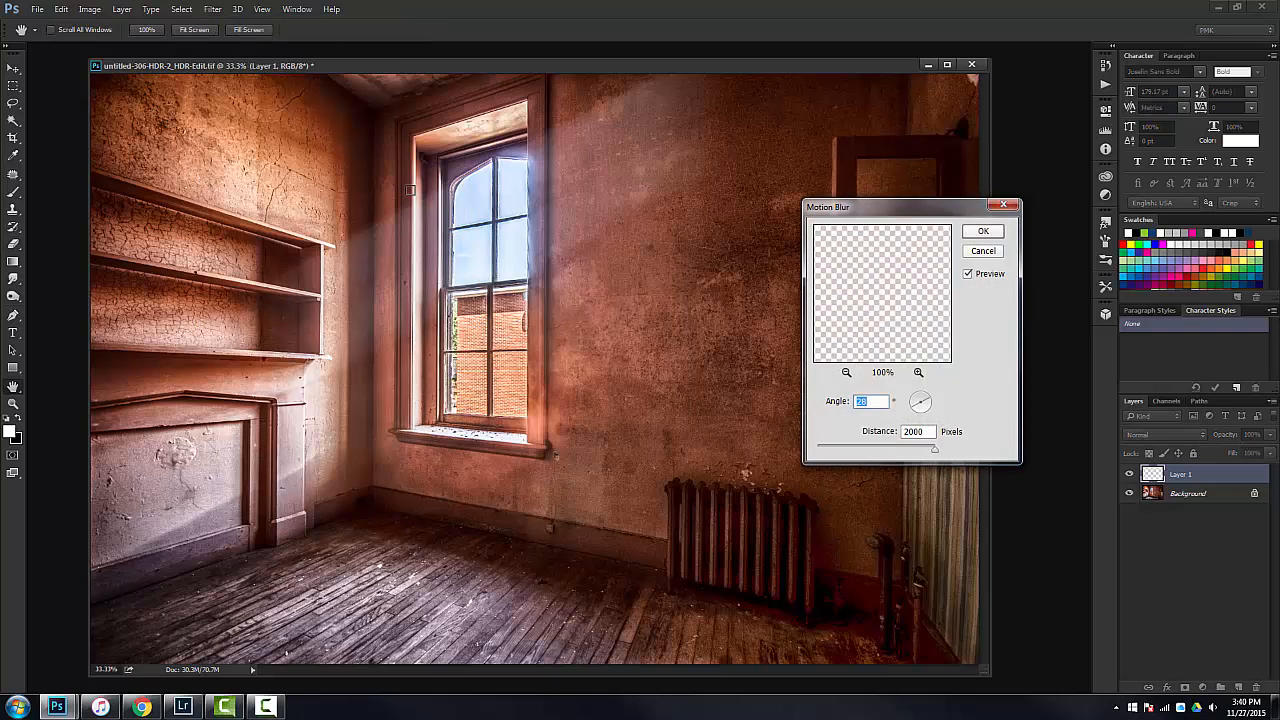
pyautogui.moveTo(935, 450); pyautogui.dragTo(850, 454)
pyautogui.moveTo(832, 338); pyautogui.dragTo(884, 298)
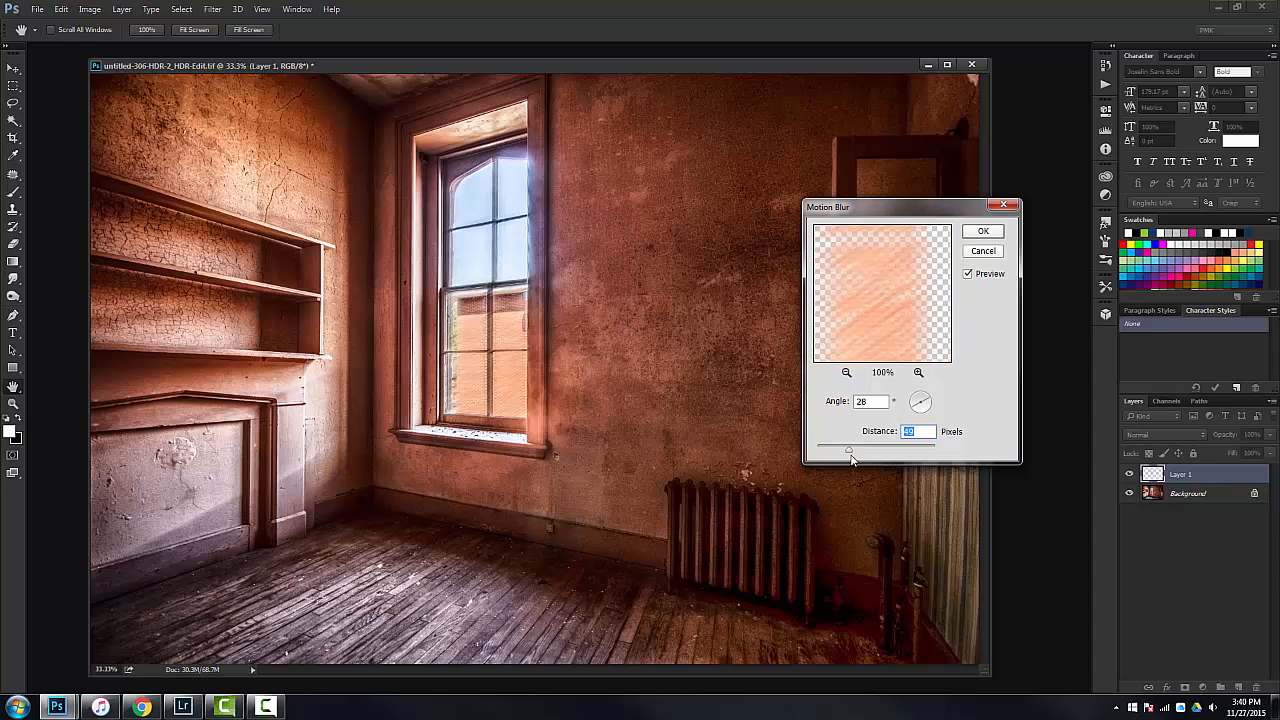
pyautogui.moveTo(849, 450); pyautogui.dragTo(936, 452)
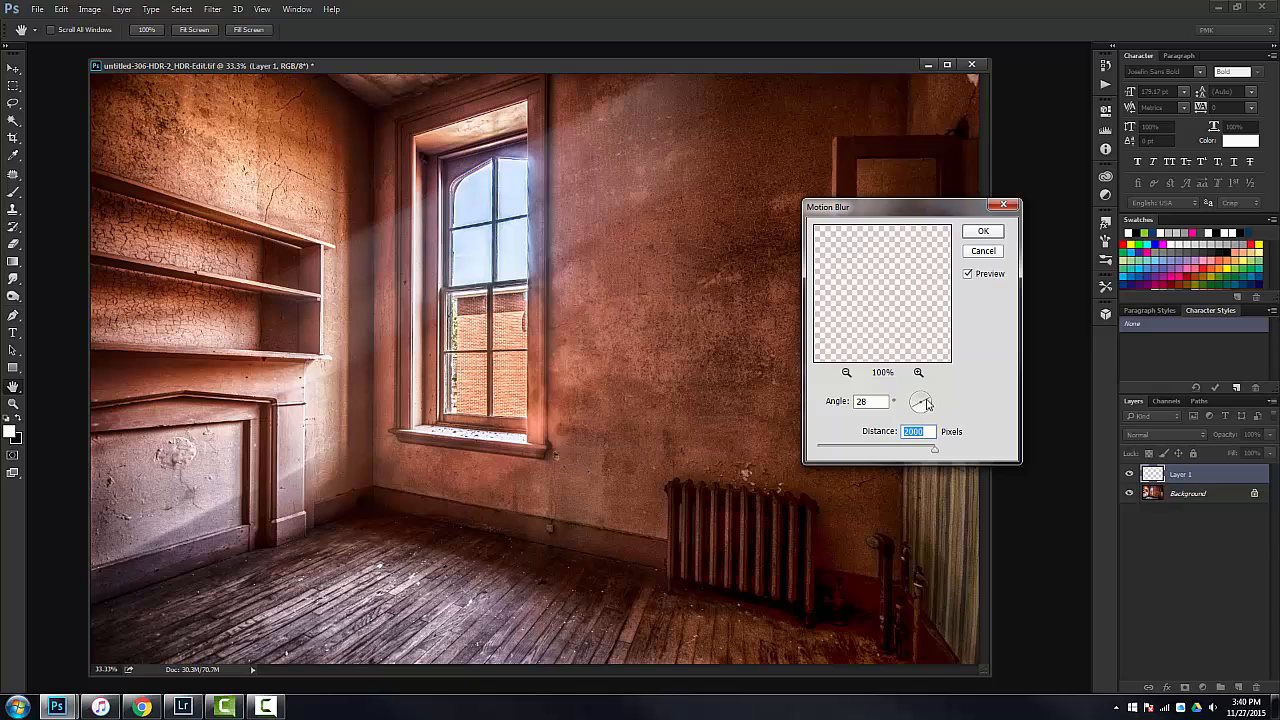
# Step: Try other motion blur angles, set the angle back to 28° and apply the blur
pyautogui.moveTo(926, 399); pyautogui.dragTo(931, 402)
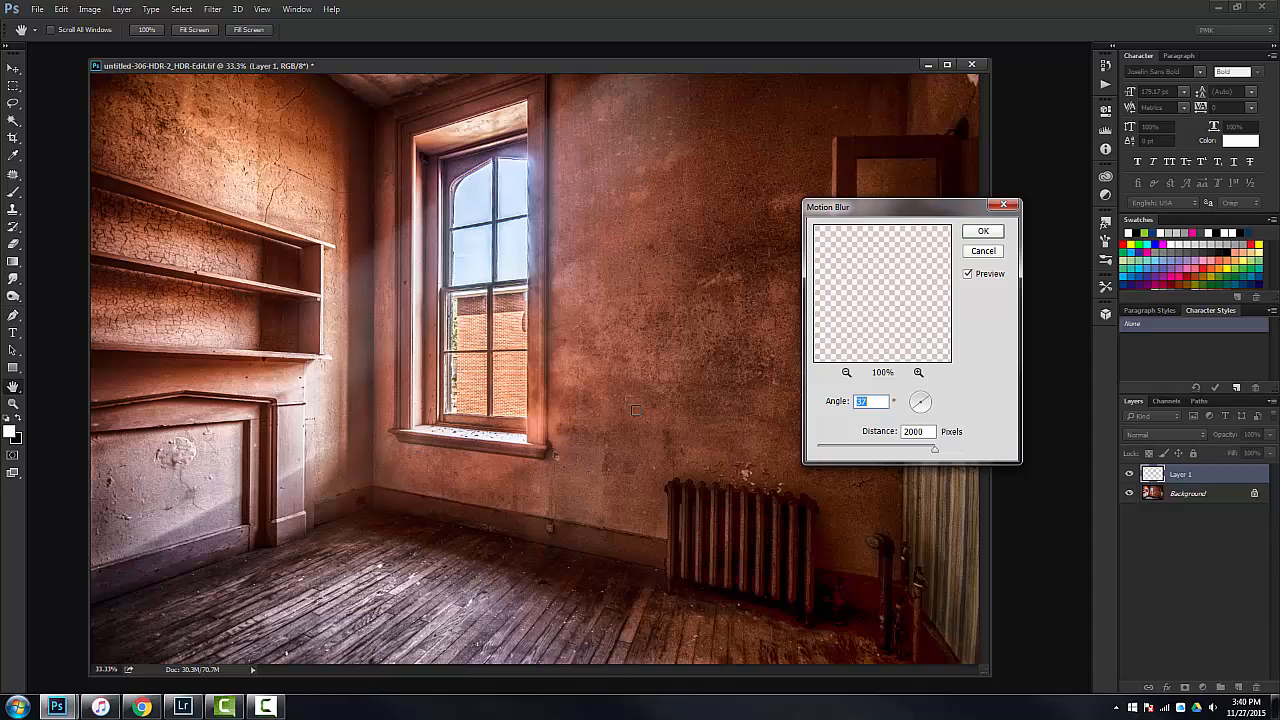
pyautogui.moveTo(928, 402); pyautogui.dragTo(931, 402)
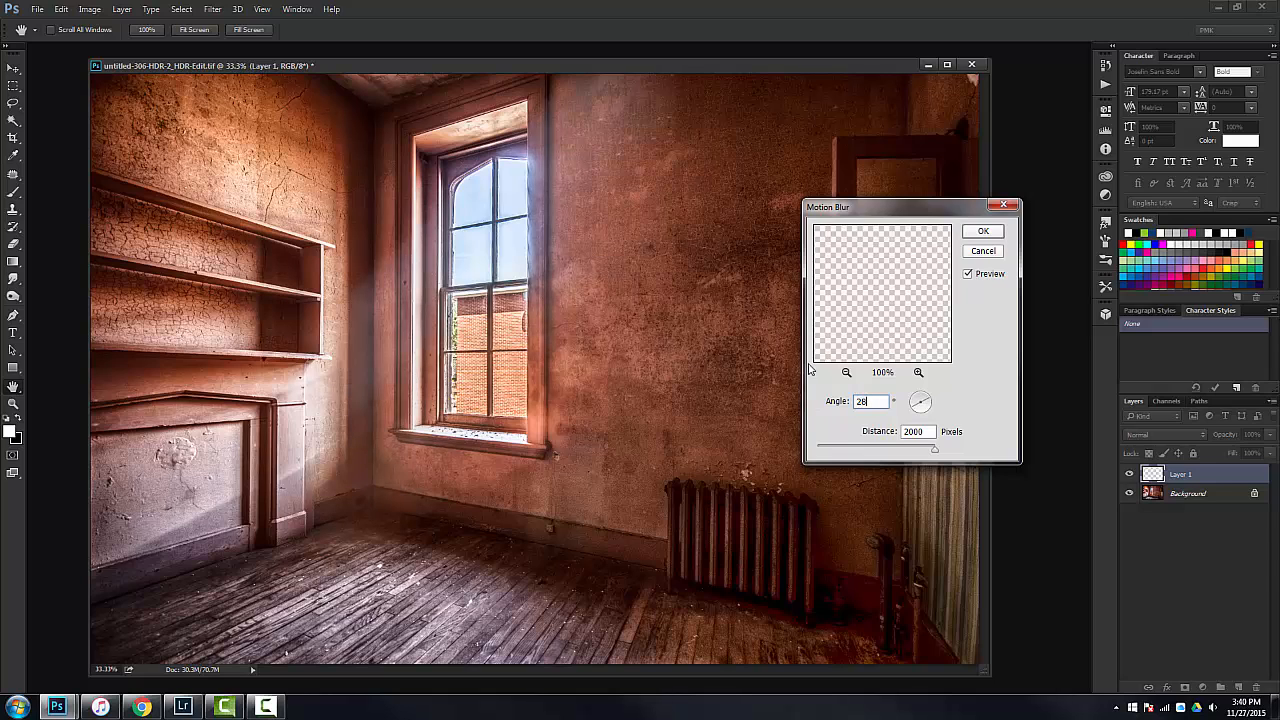
pyautogui.press('Tab')
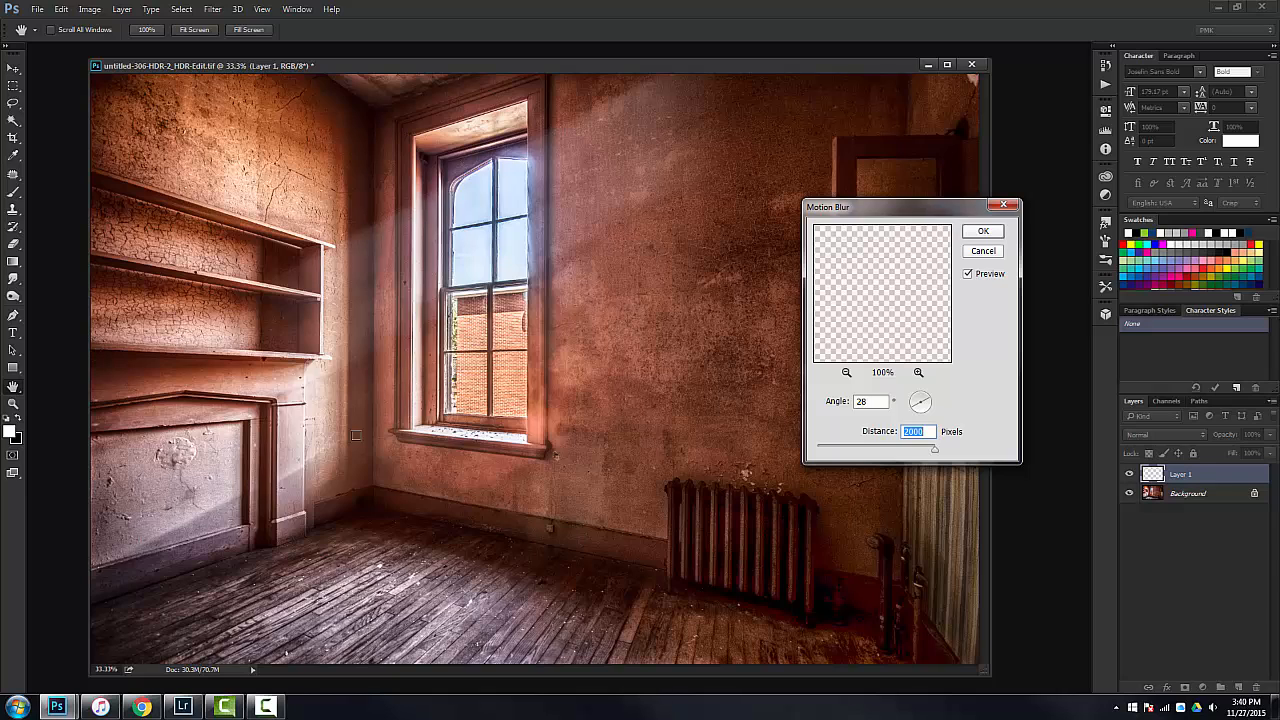
pyautogui.click(983, 232)
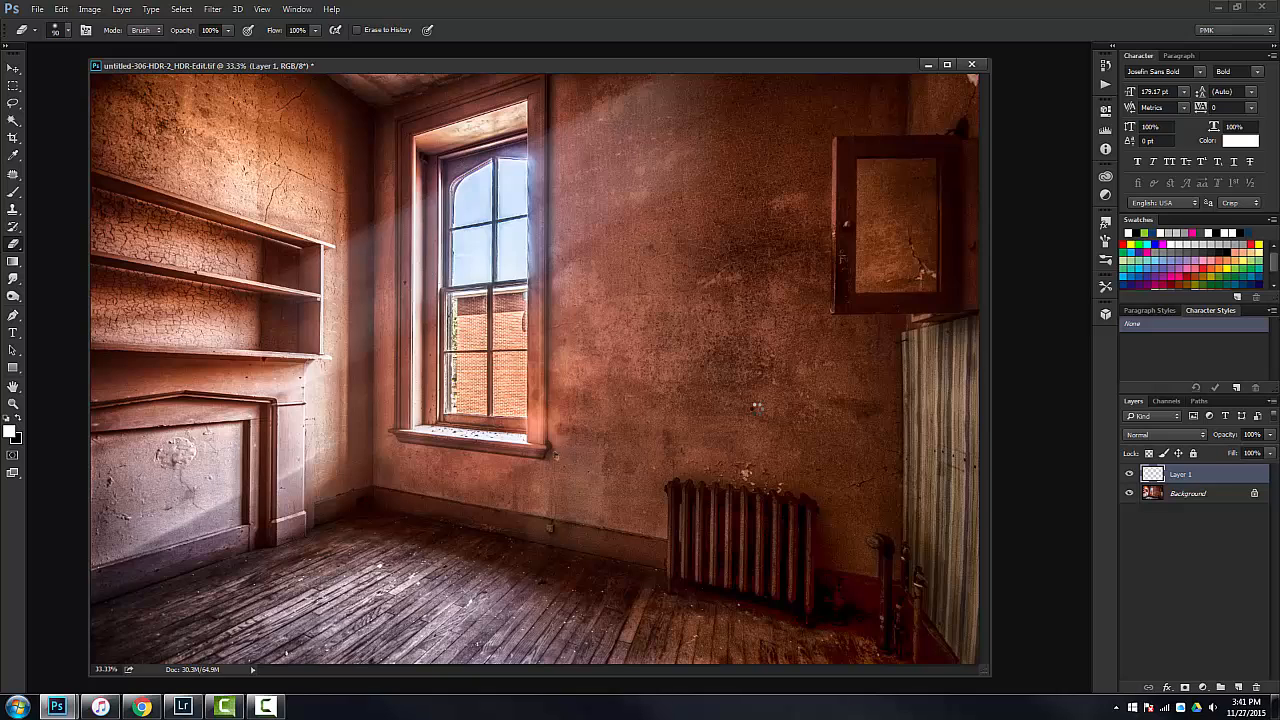
# Step: Duplicate the blurred panes layer three times and merge the four light-ray layers into one
pyautogui.press('F10')
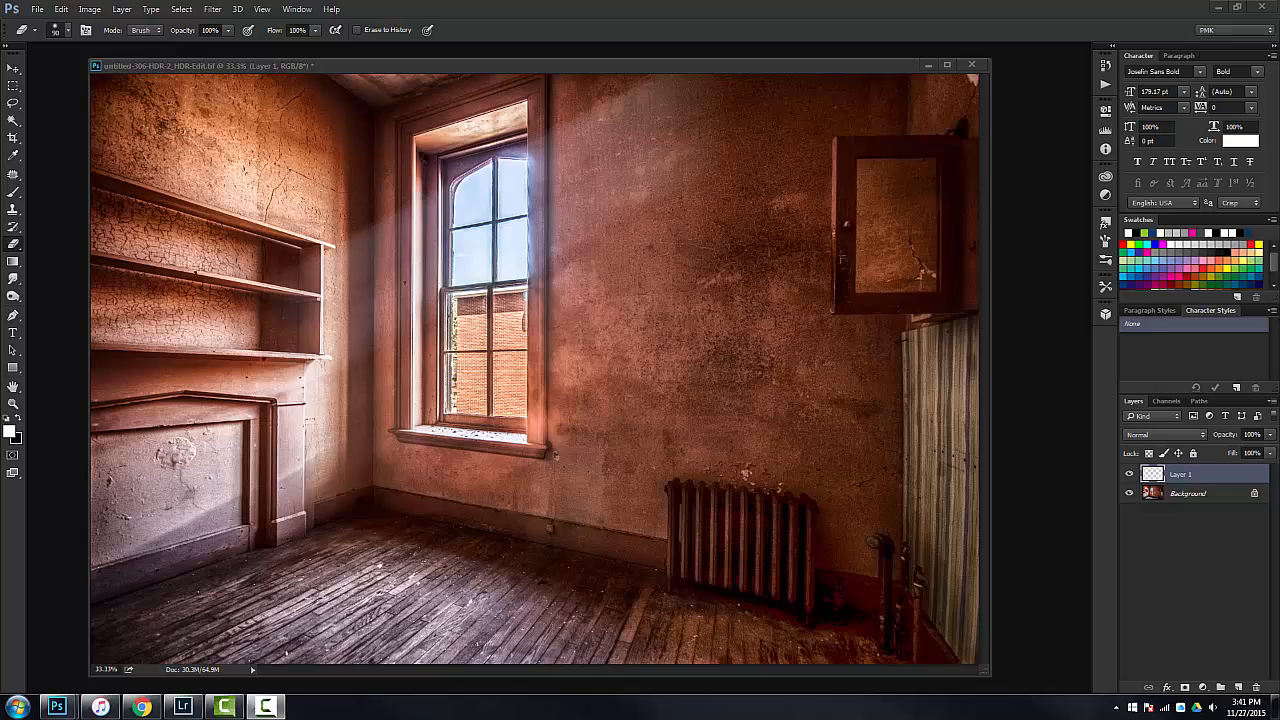
pyautogui.click(1231, 479)
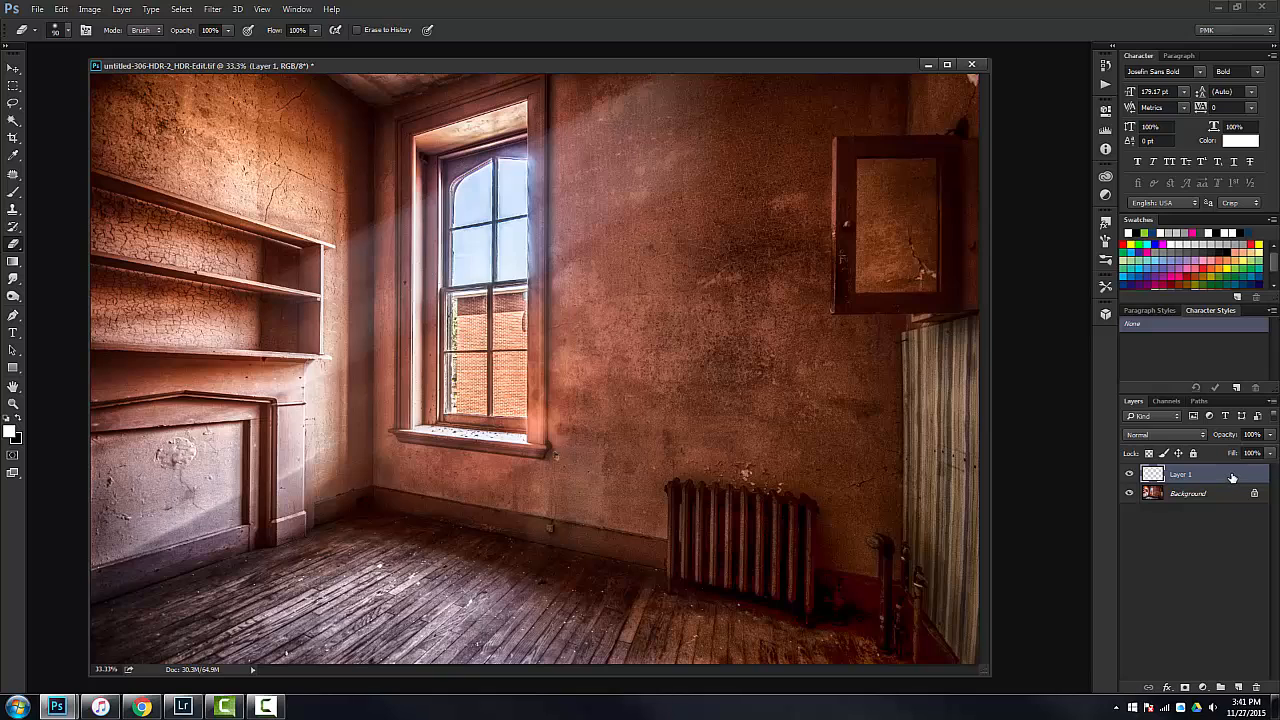
pyautogui.hotkey('ctrl', 'j')
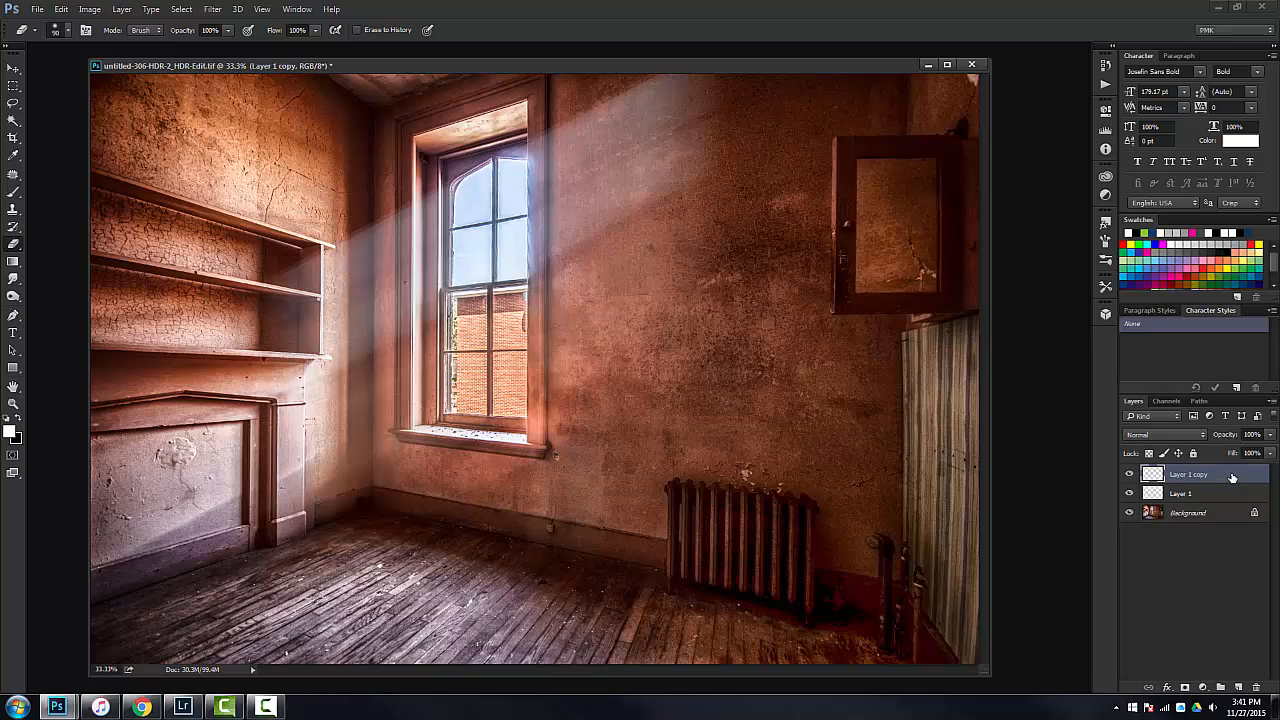
pyautogui.hotkey('ctrl', 'j')
pyautogui.hotkey('ctrl', 'j')
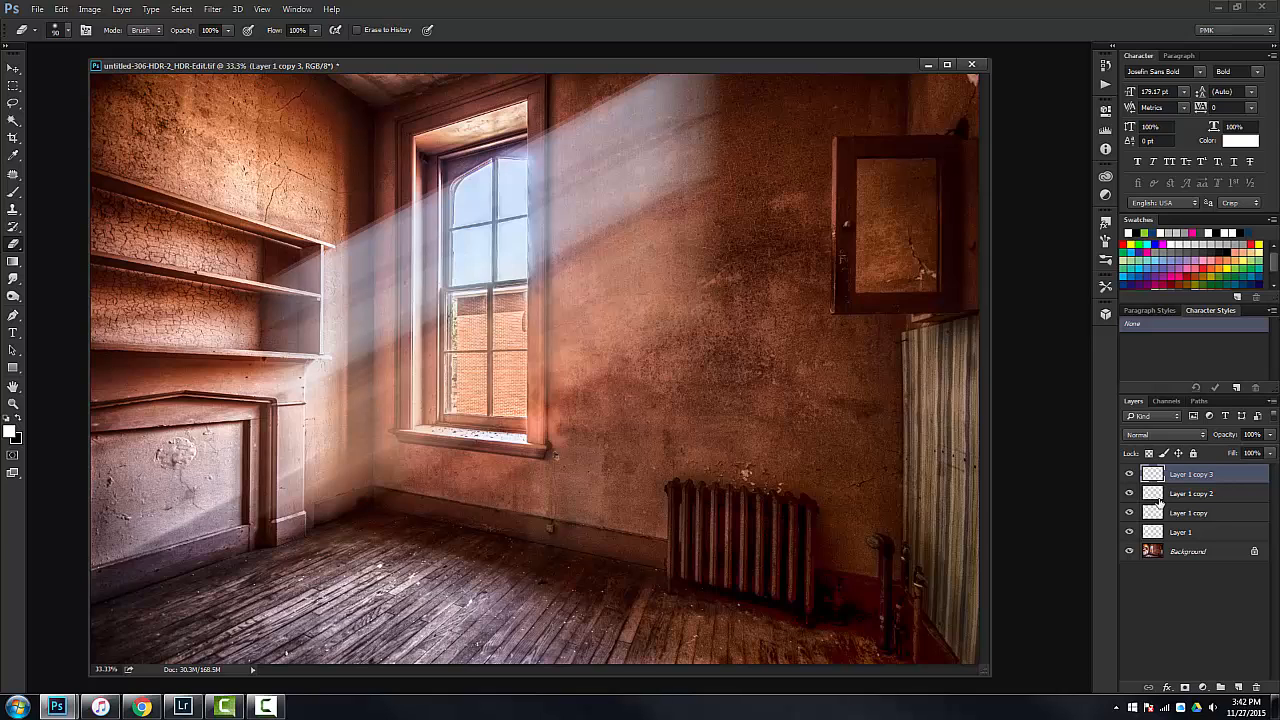
pyautogui.keyDown('shift'); pyautogui.click(1197, 534); pyautogui.keyUp('shift')
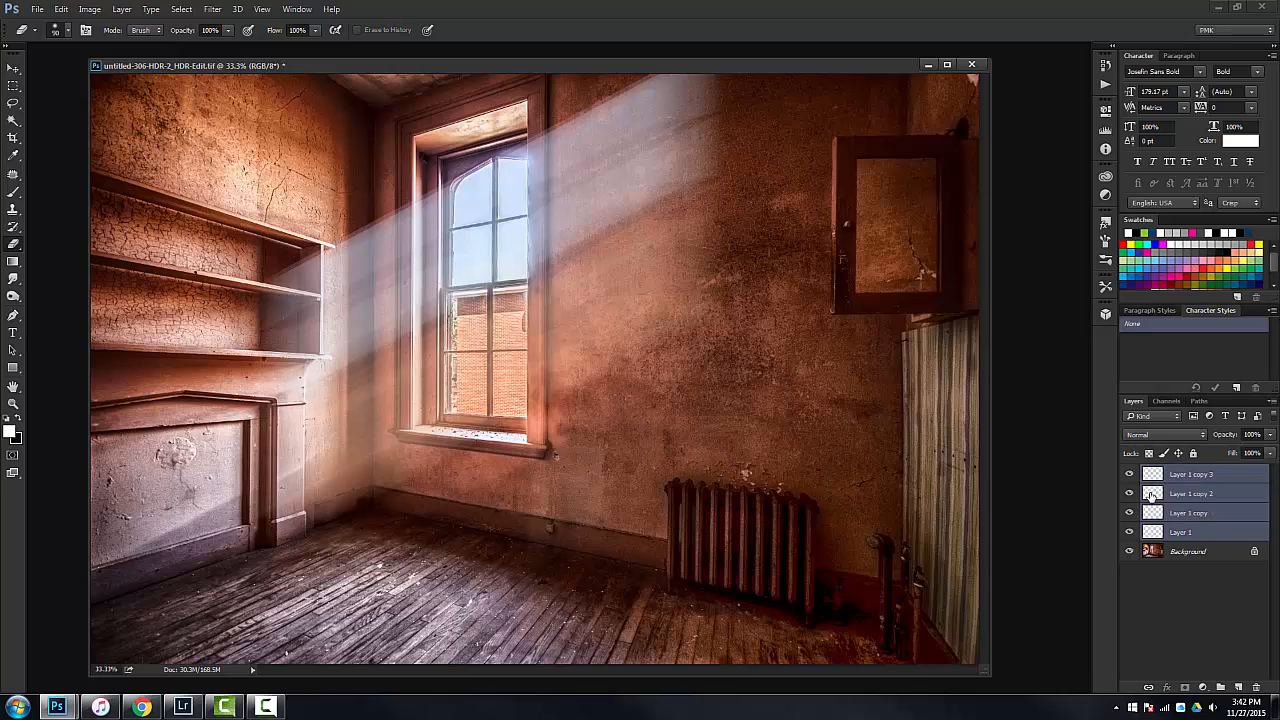
pyautogui.hotkey('ctrl', 'e')
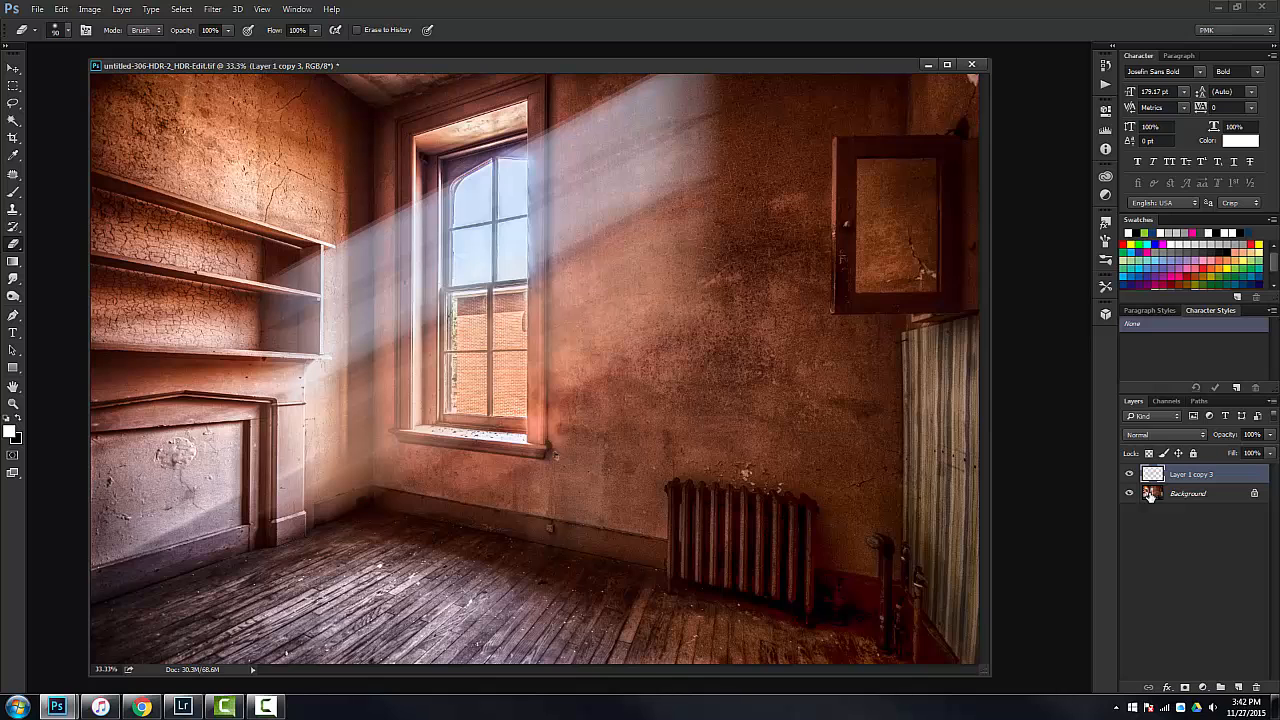
# Step: Compare the photo with and without the merged light-ray layer
pyautogui.click(1129, 474)
pyautogui.click(1129, 474)
pyautogui.click(1129, 474)
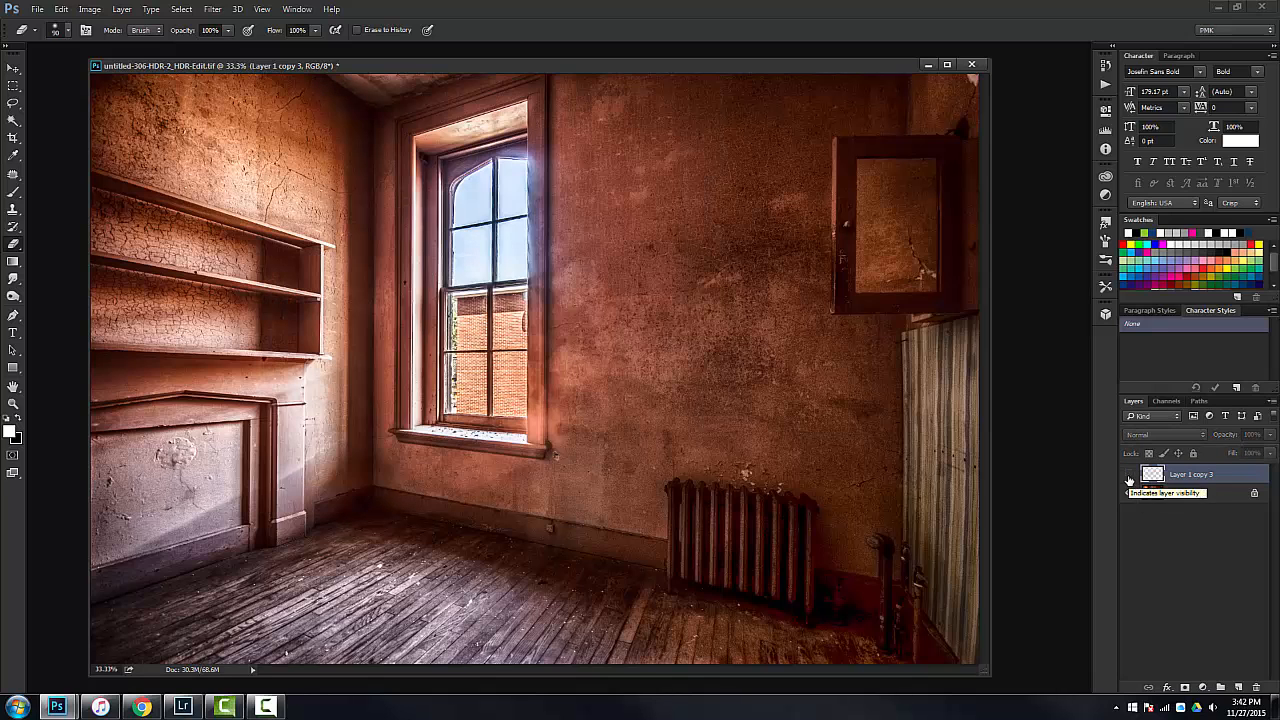
pyautogui.click(1129, 474)
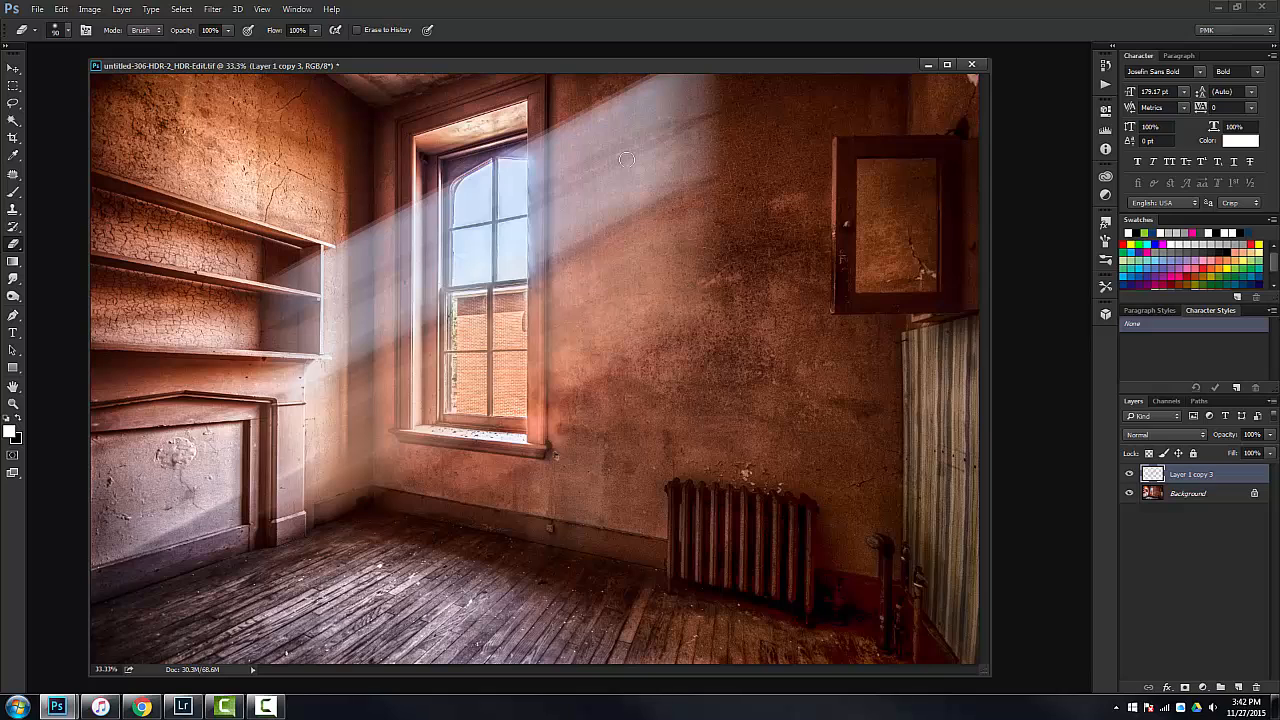
# Step: Delete the light rays over the wall between the window glass and the cabinet using a rectangular selection, then deselect
pyautogui.click(13, 86)
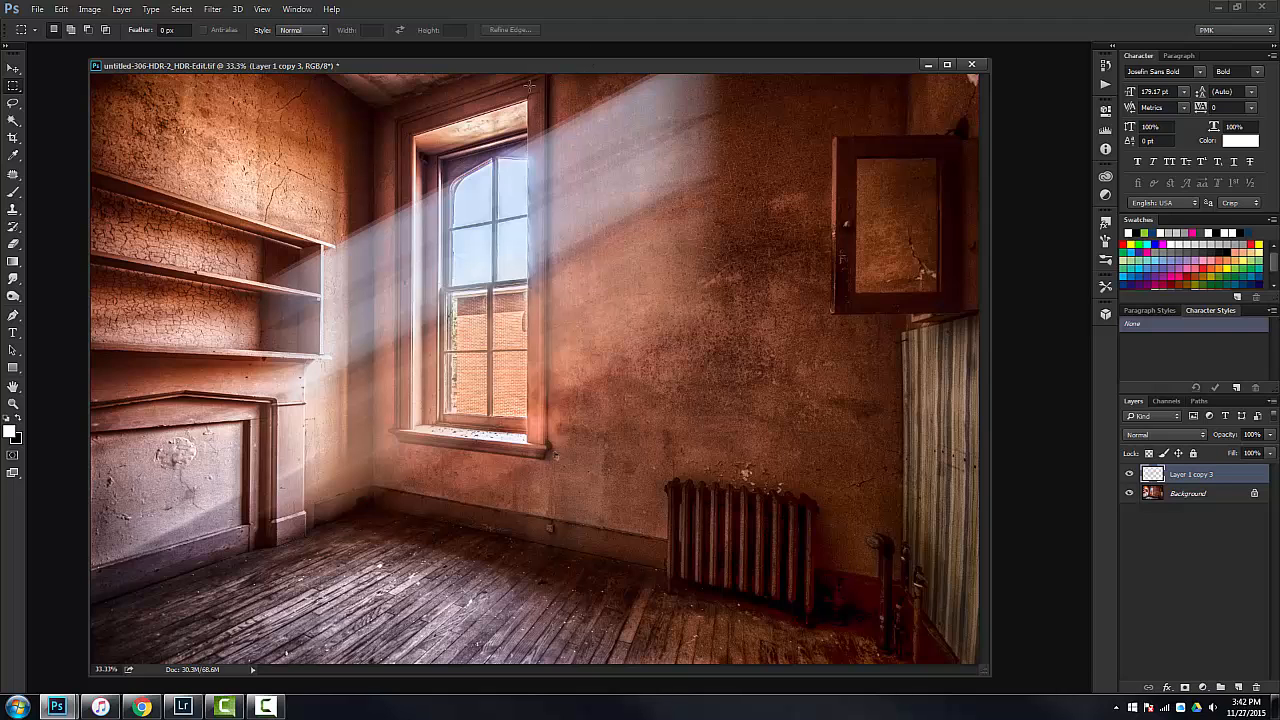
pyautogui.moveTo(527, 78); pyautogui.dragTo(860, 488)
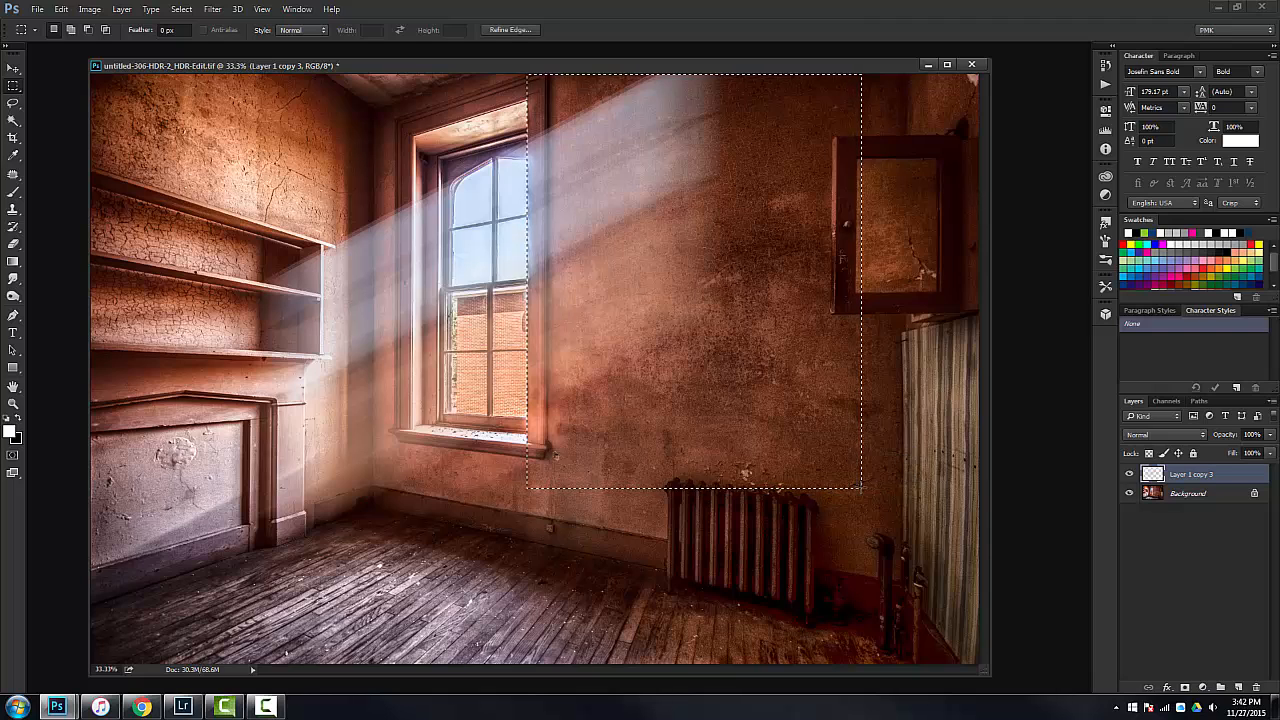
pyautogui.press('Delete')
pyautogui.hotkey('ctrl', 'd')
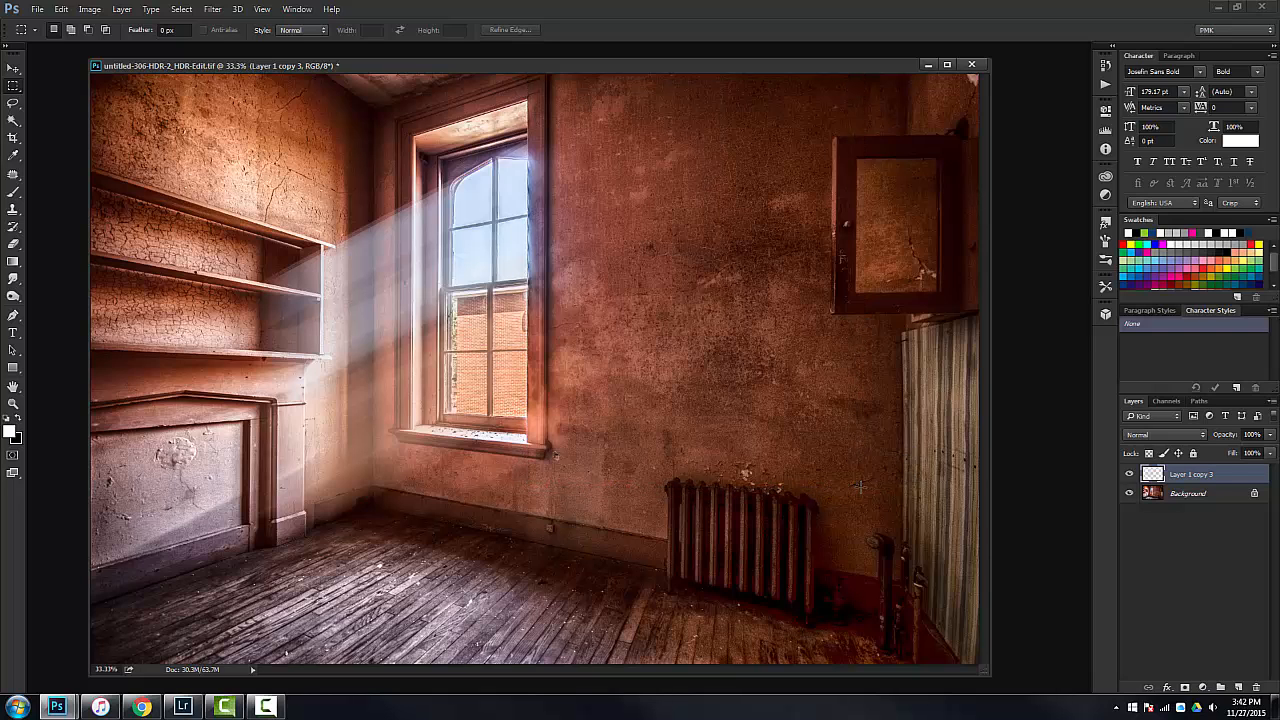
# Step: Soften the edges of the remaining light rays with a slight Gaussian Blur
pyautogui.click(12, 68)
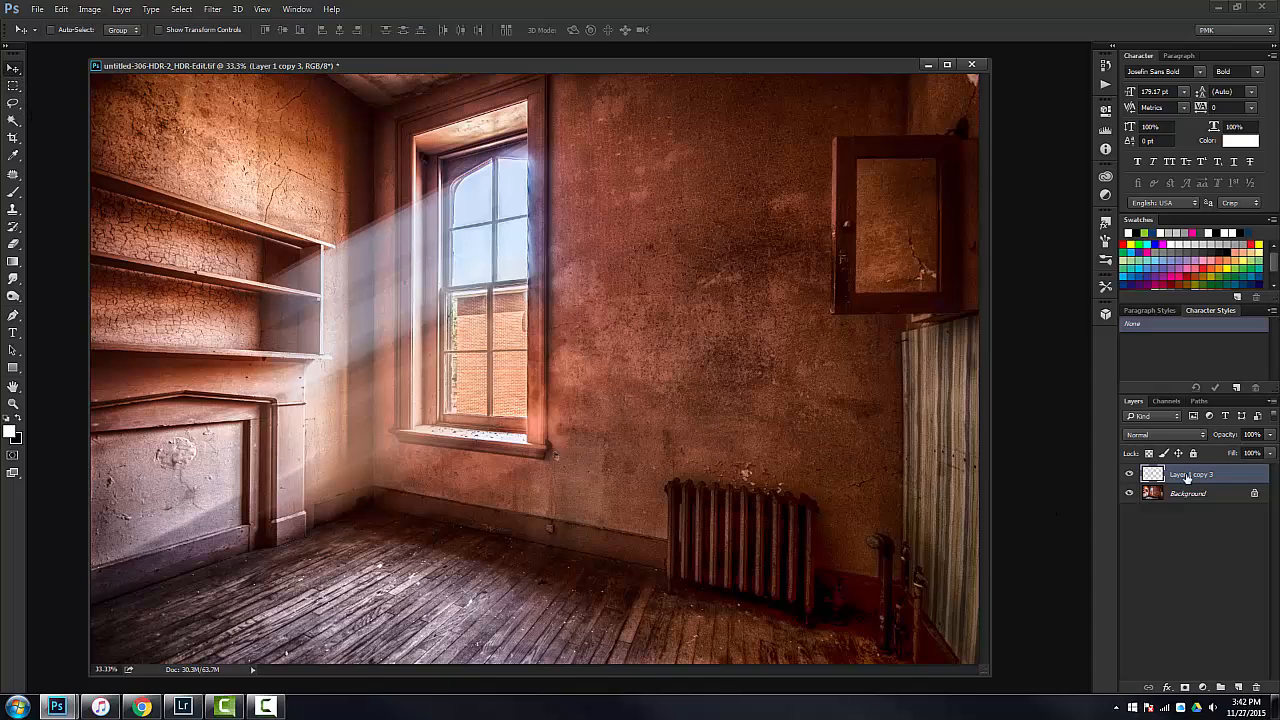
pyautogui.hotkey('ctrl', '+')
pyautogui.hotkey('ctrl', '+')
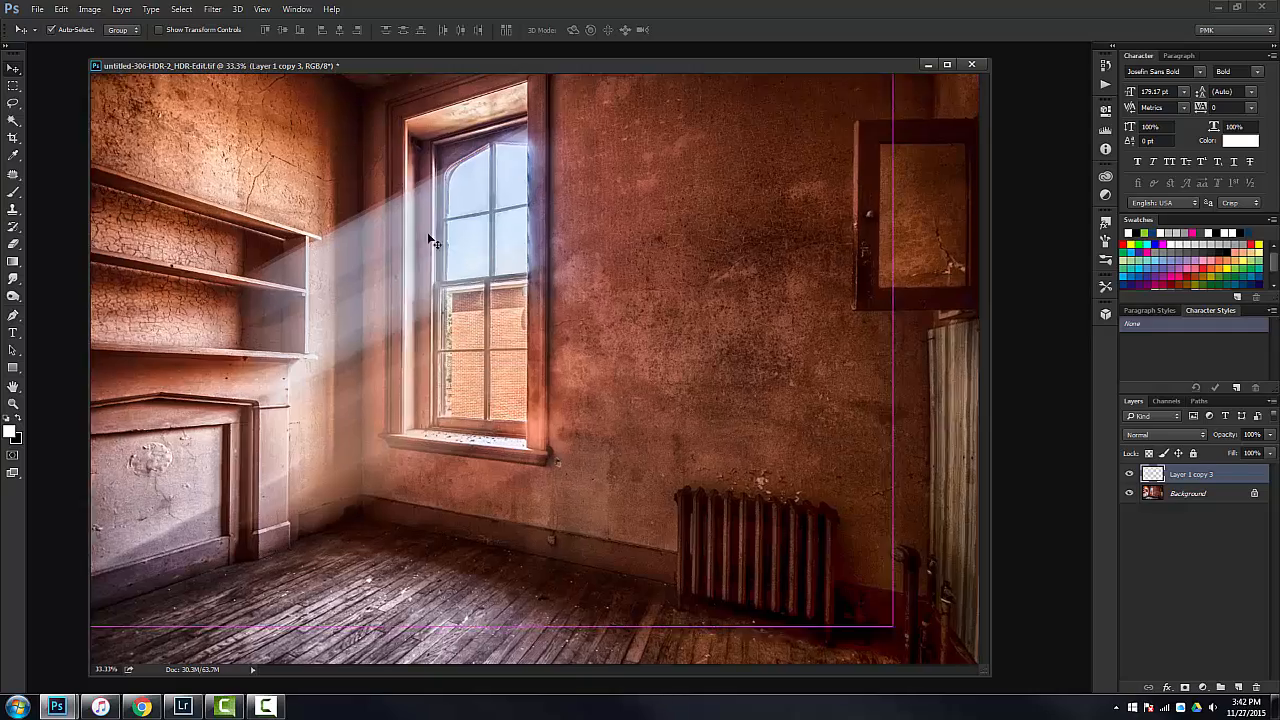
pyautogui.moveTo(480, 483); pyautogui.dragTo(620, 600)
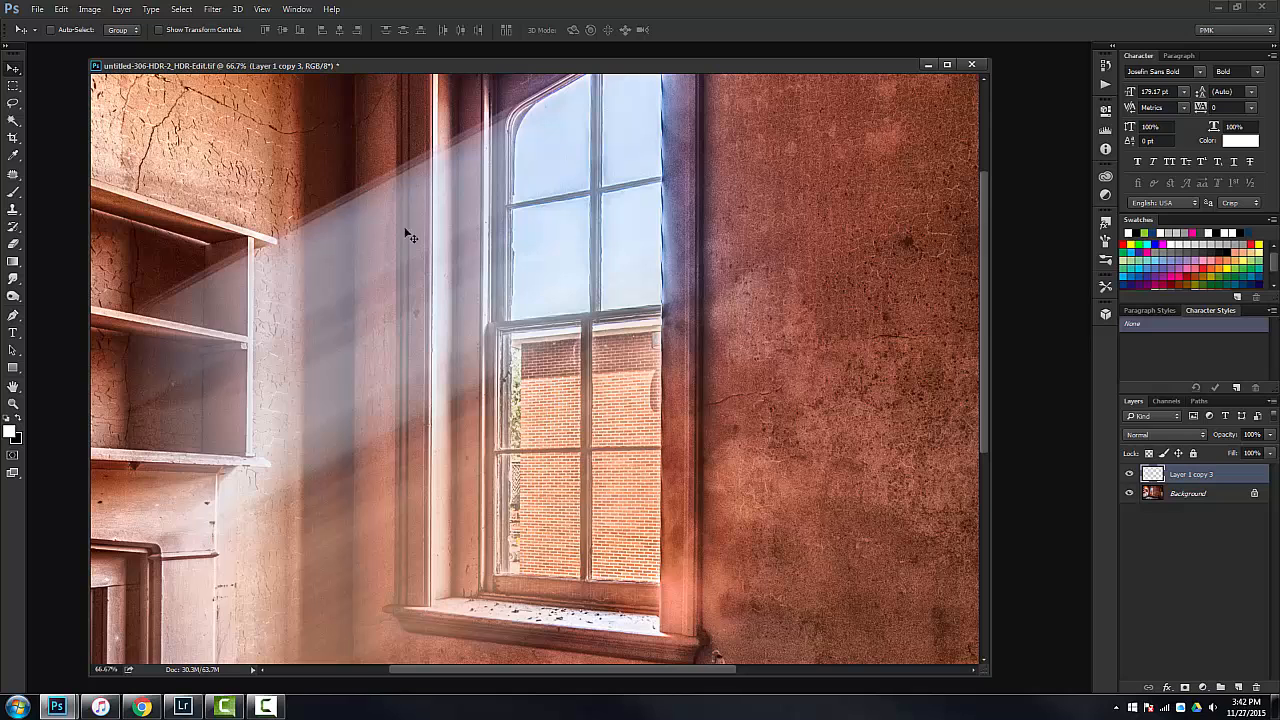
pyautogui.click(210, 10)
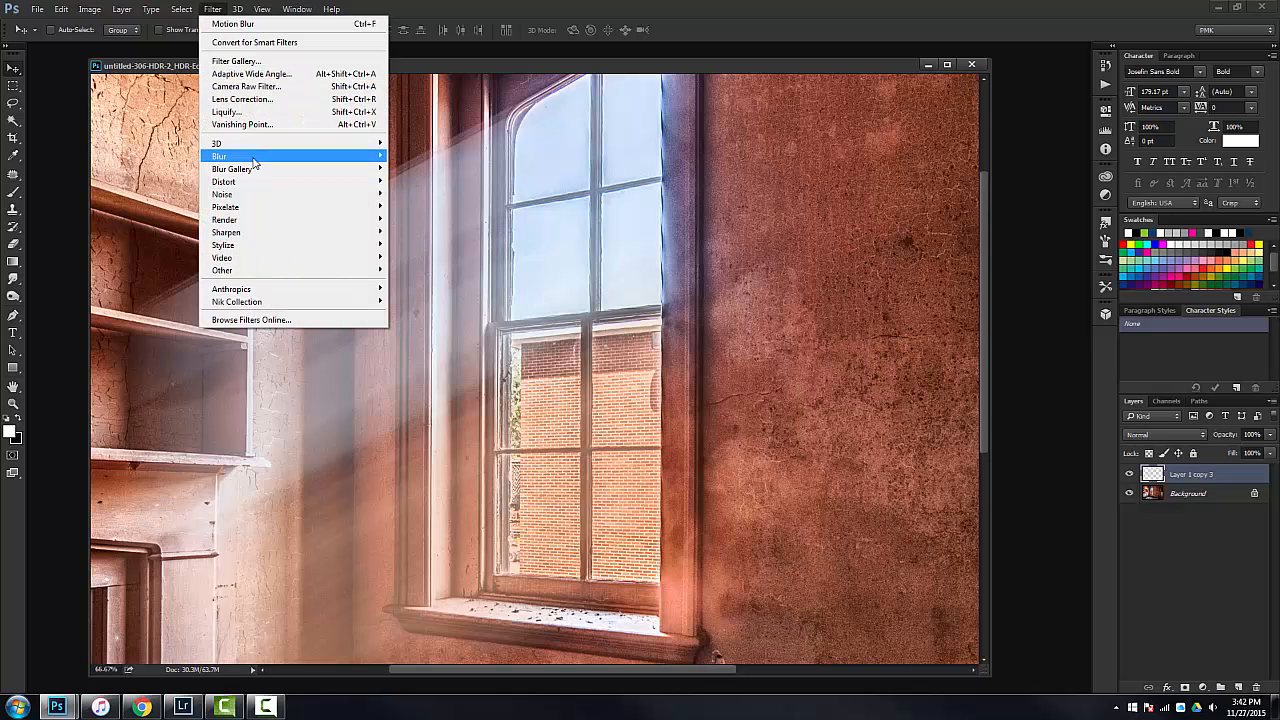
pyautogui.moveTo(370, 157)
pyautogui.click(420, 207)
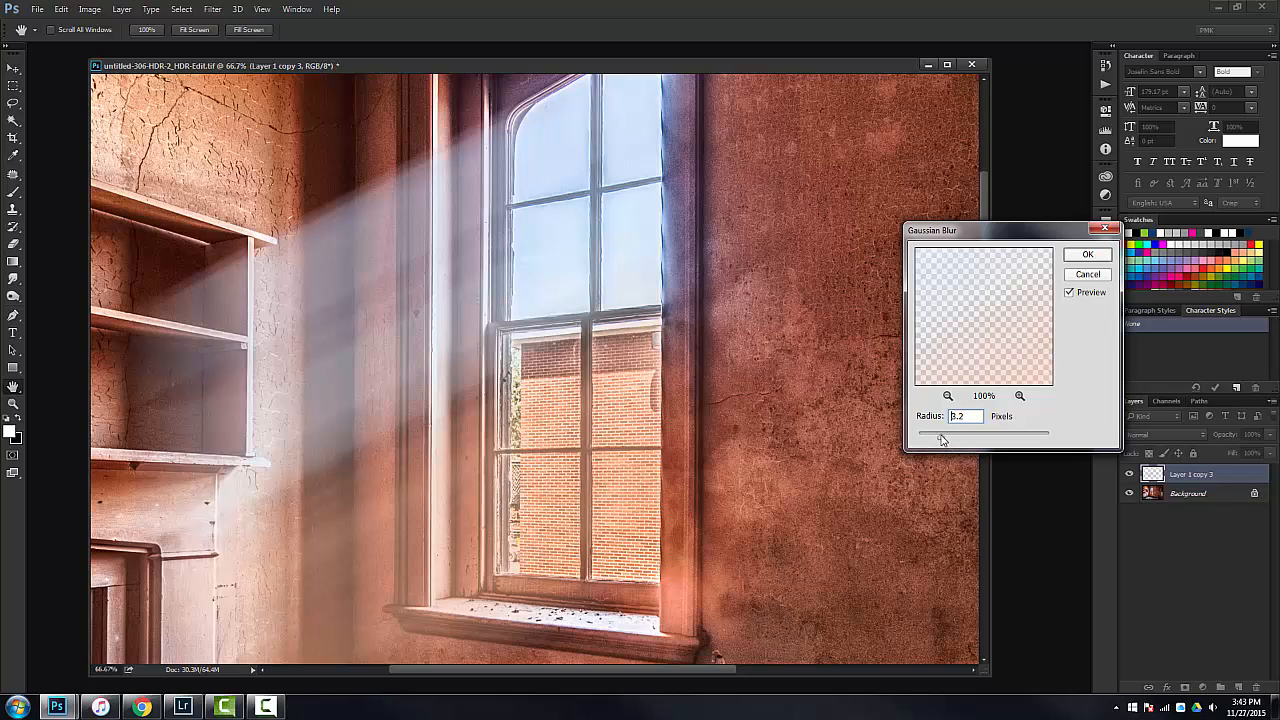
pyautogui.moveTo(943, 440); pyautogui.dragTo(946, 440)
pyautogui.click(1088, 257)
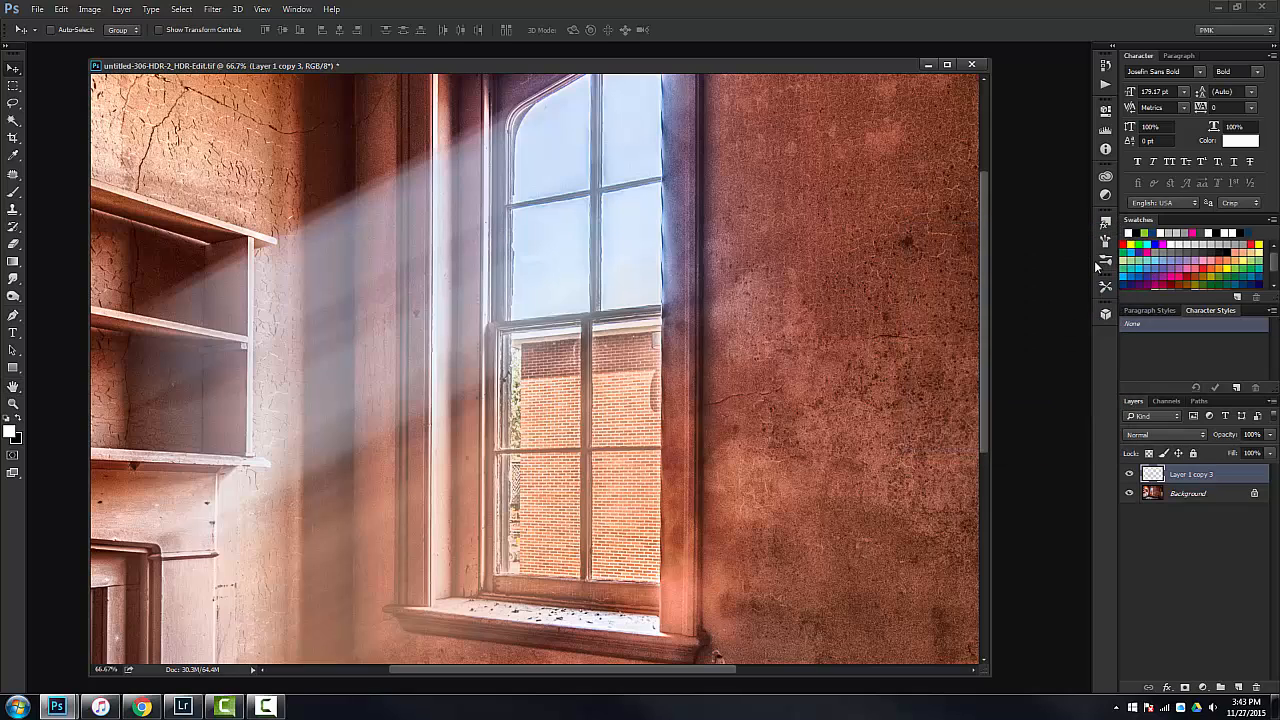
# Step: Try strengthening the light rays by duplicating their layer, then undo the duplication
pyautogui.hotkey('ctrl', '-')
pyautogui.hotkey('ctrl', '-')
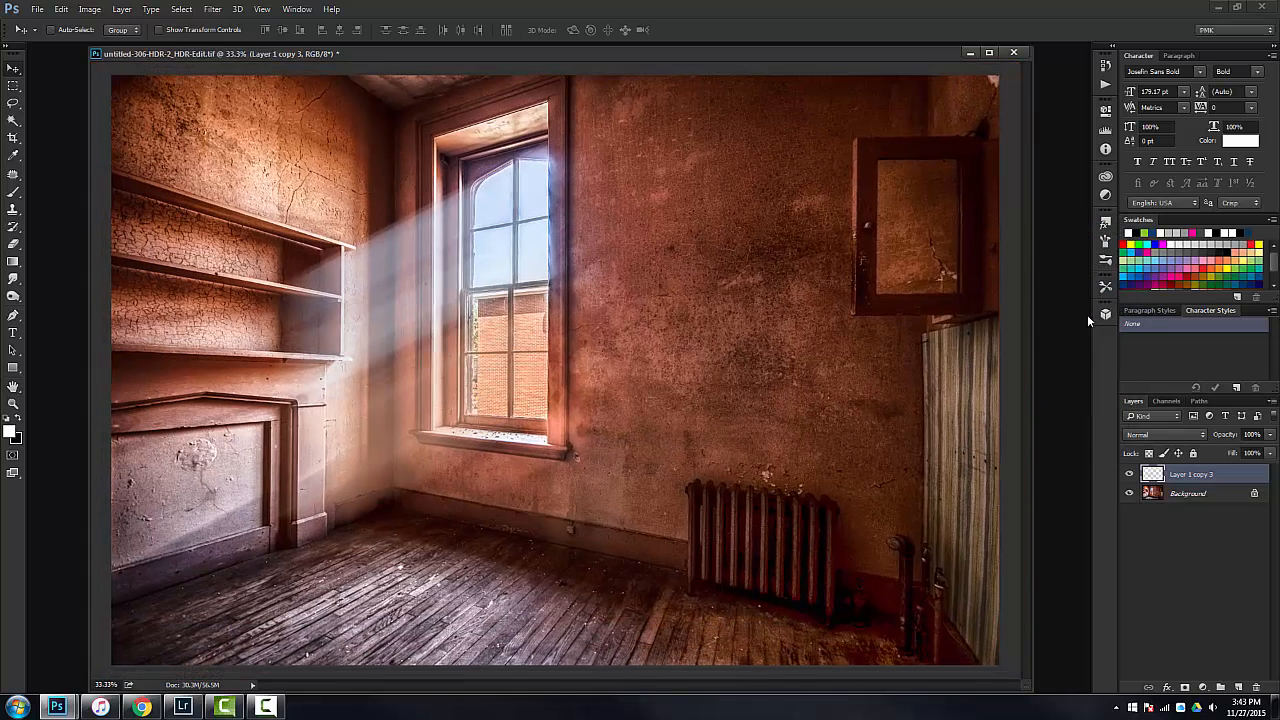
pyautogui.hotkey('ctrl', 'j')
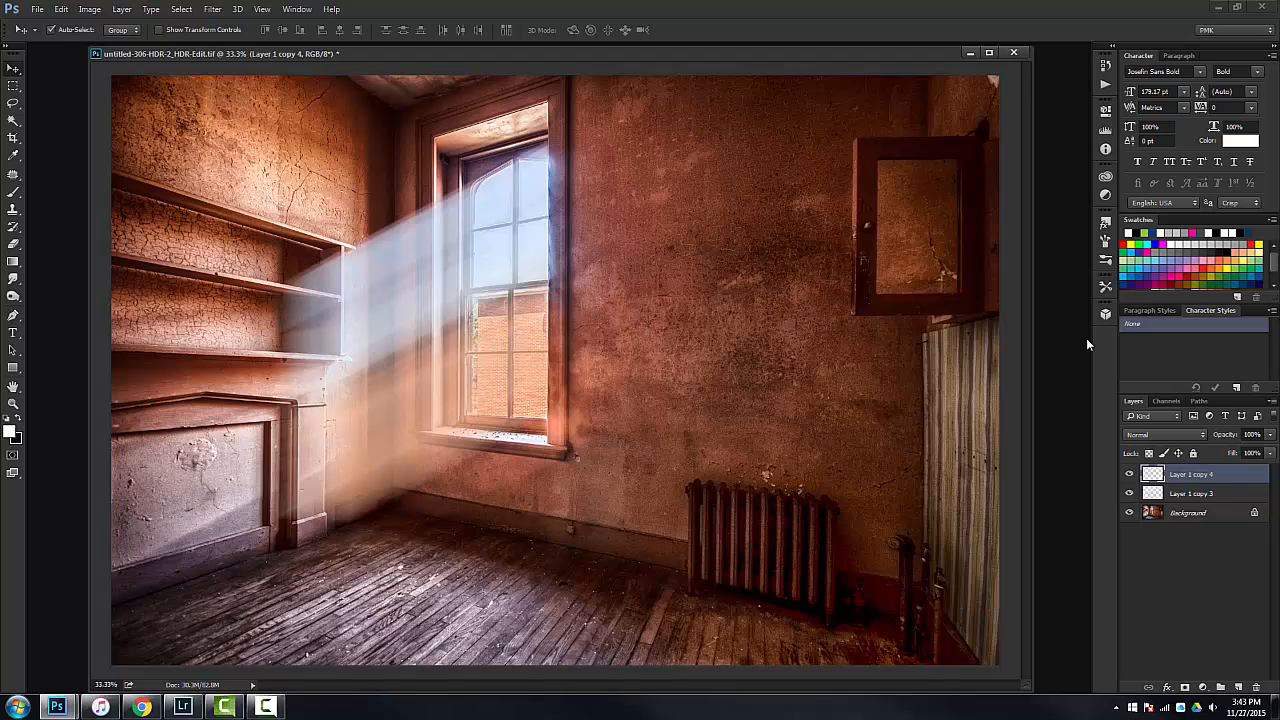
pyautogui.hotkey('ctrl', 'z')
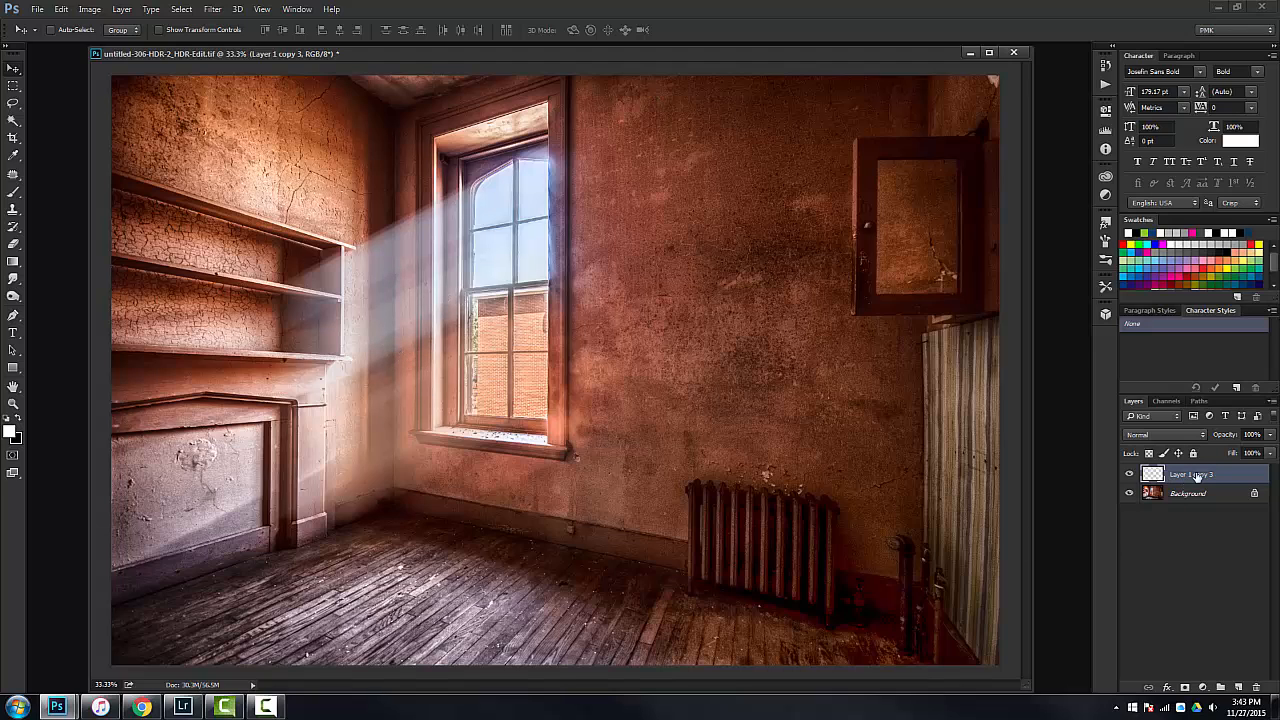
# Step: Choose the Brush tool with a 2499 px scattered-particle brush tip
pyautogui.hotkey('ctrl', '-')
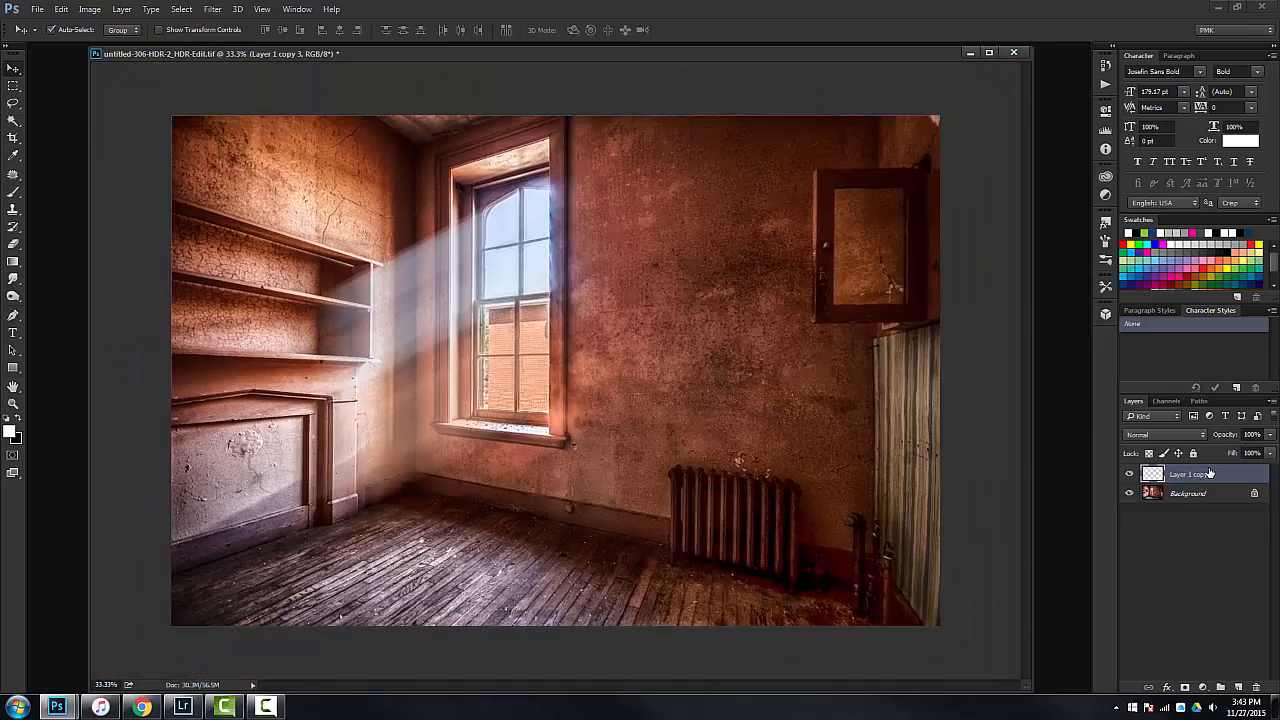
pyautogui.hotkey('ctrl', '+')
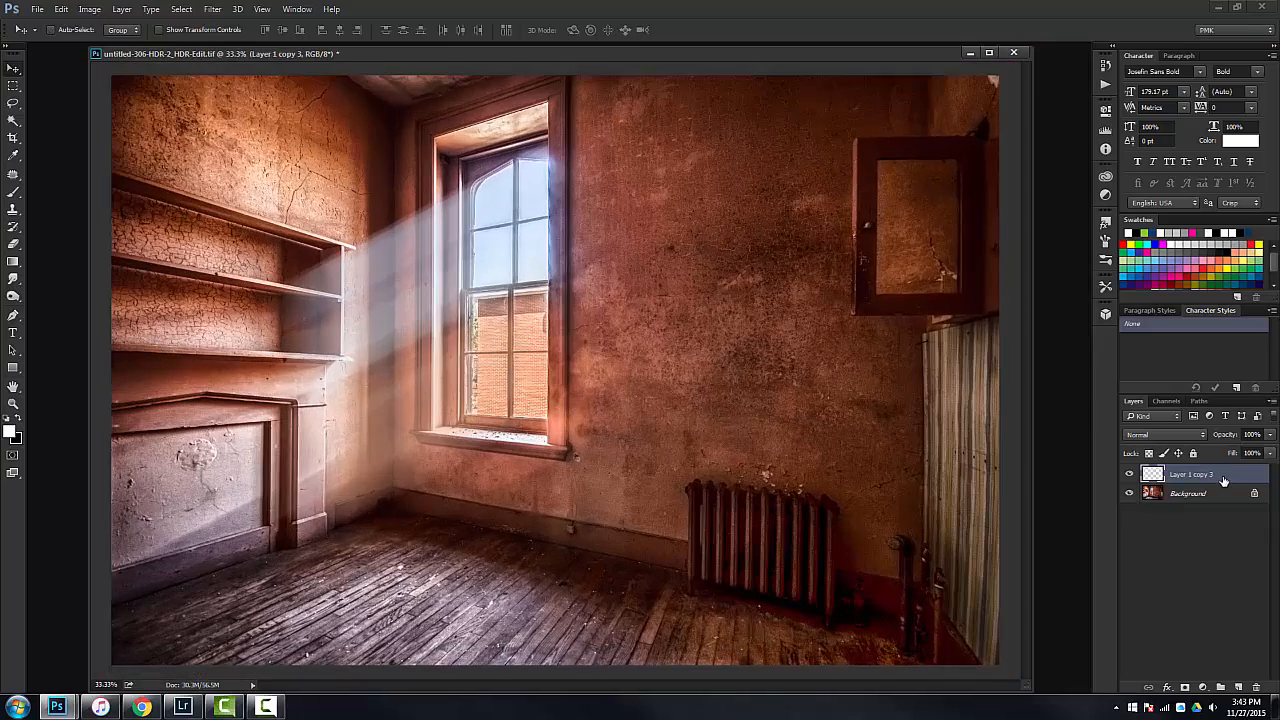
pyautogui.hotkey('ctrl', '-')
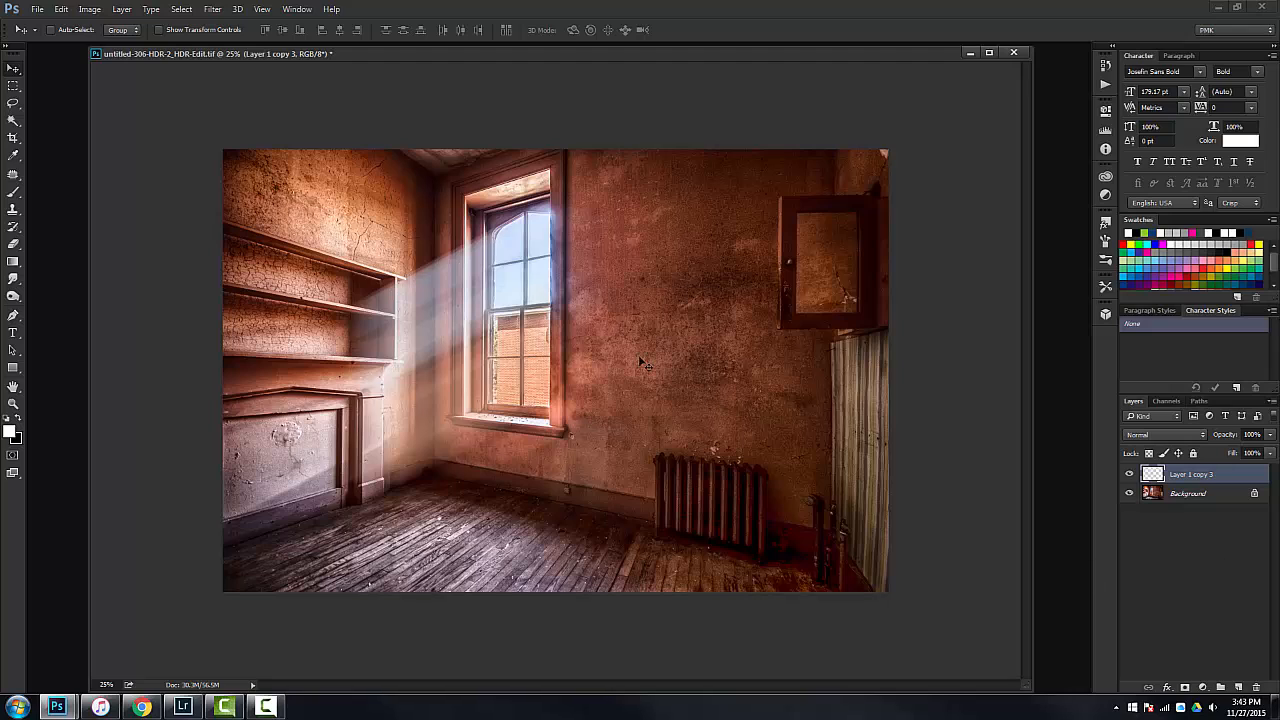
pyautogui.click(14, 192)
pyautogui.click(68, 30)
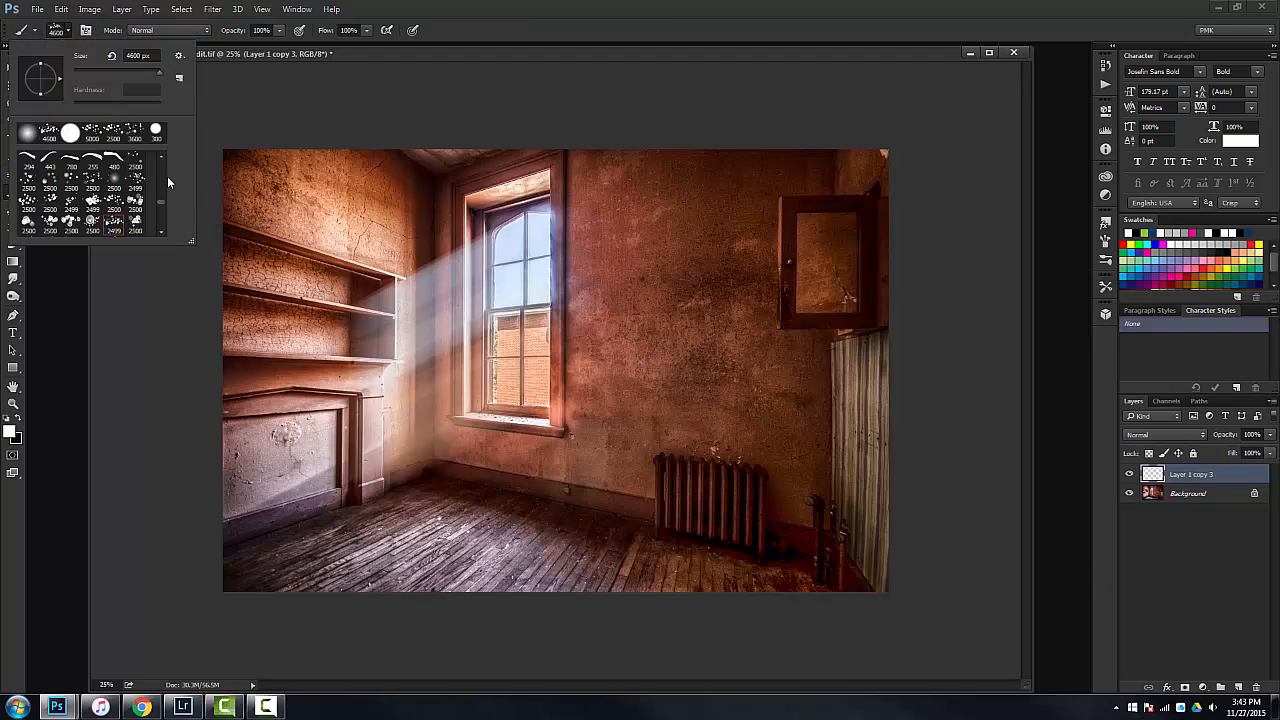
pyautogui.moveTo(161, 202); pyautogui.dragTo(161, 204)
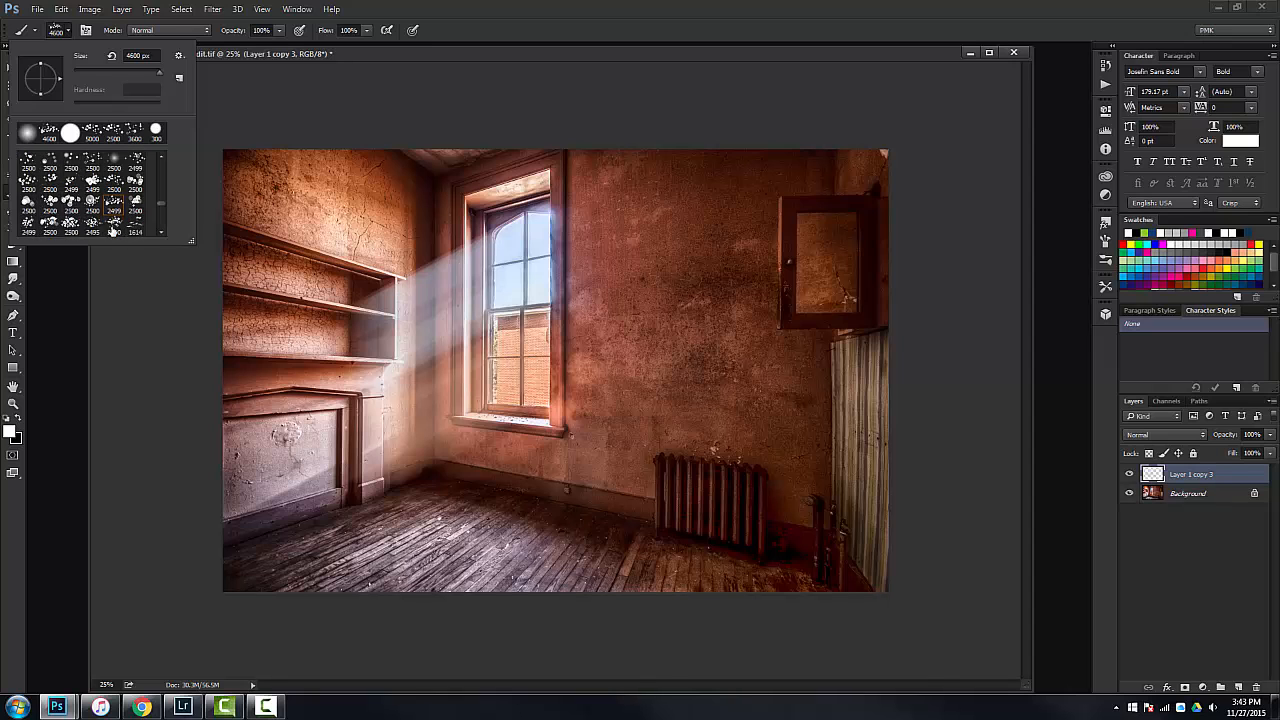
pyautogui.click(28, 224)
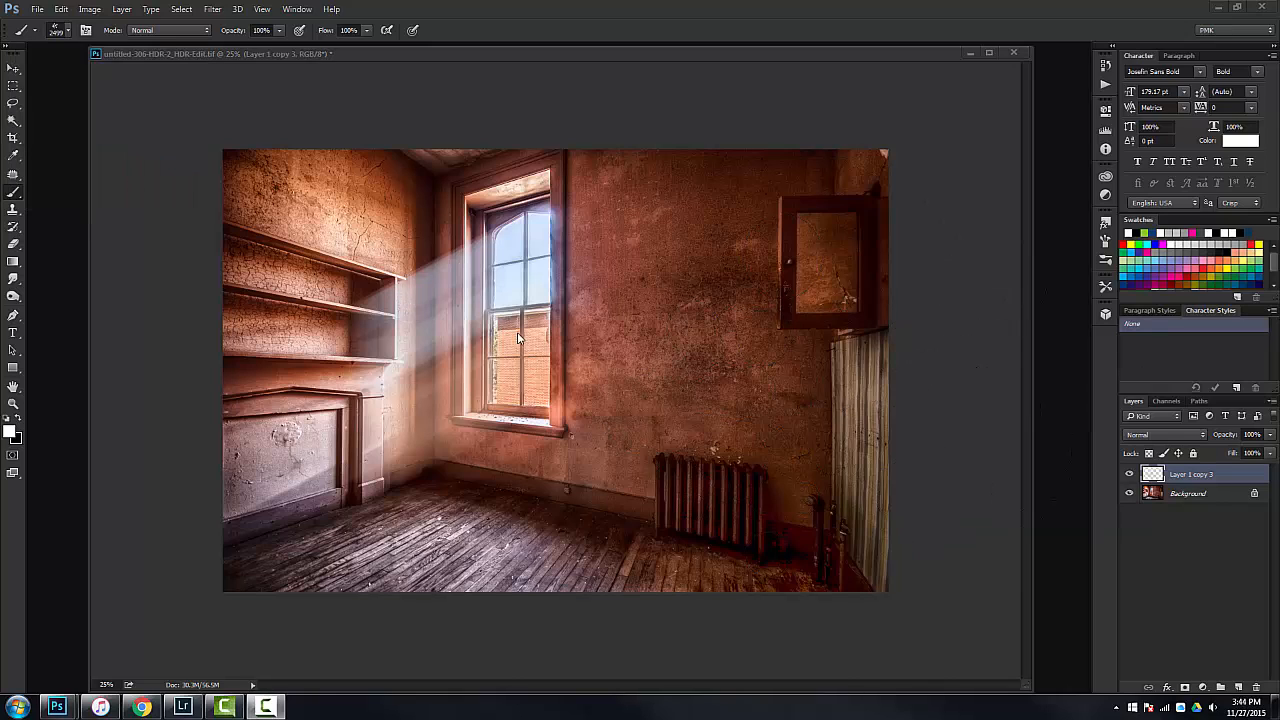
# Step: Add a new empty layer above the light rays and rename the light-ray layer "Light Rays"
pyautogui.click(1214, 552)
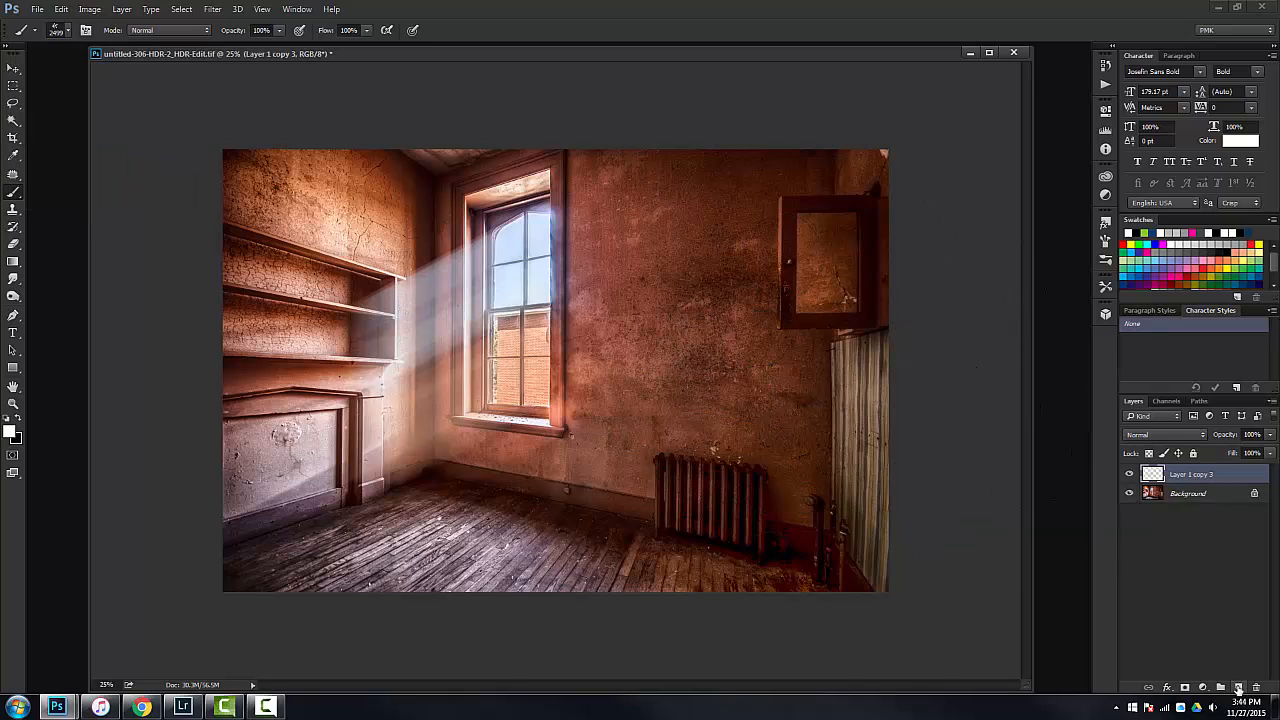
pyautogui.click(1237, 687)
pyautogui.click(1187, 500)
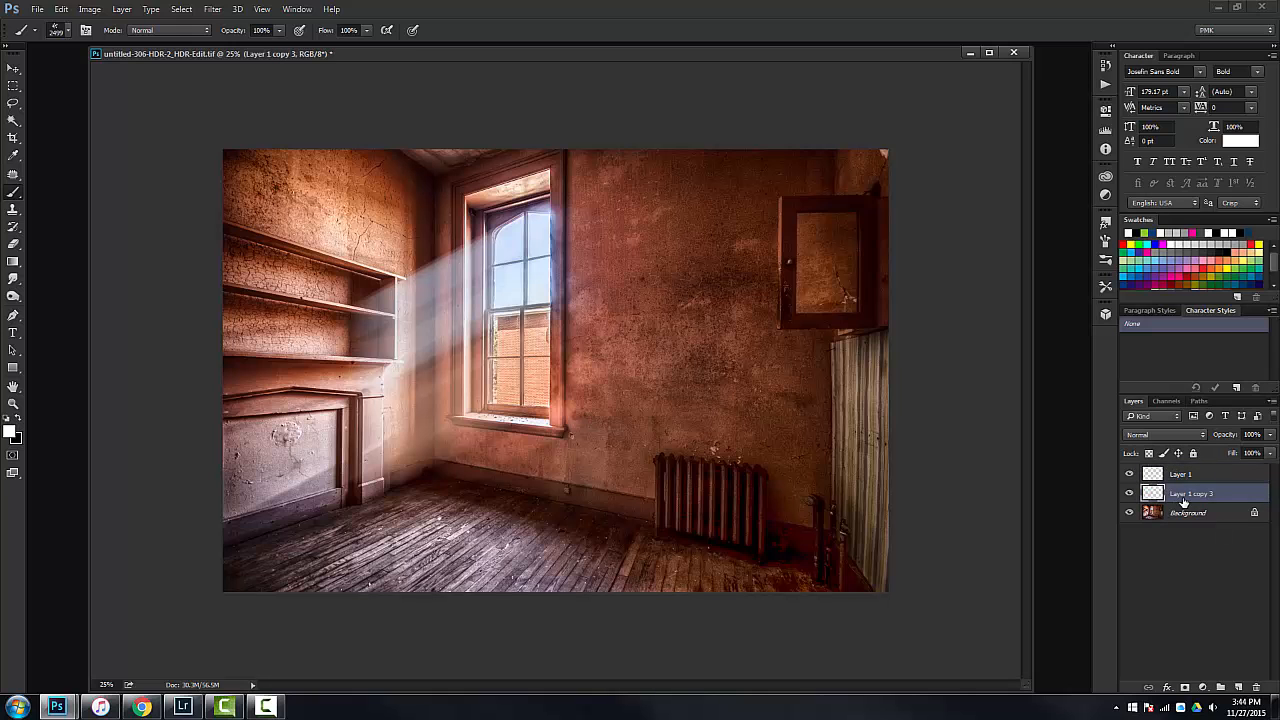
pyautogui.doubleClick(1184, 495)
pyautogui.write('Light Rays')
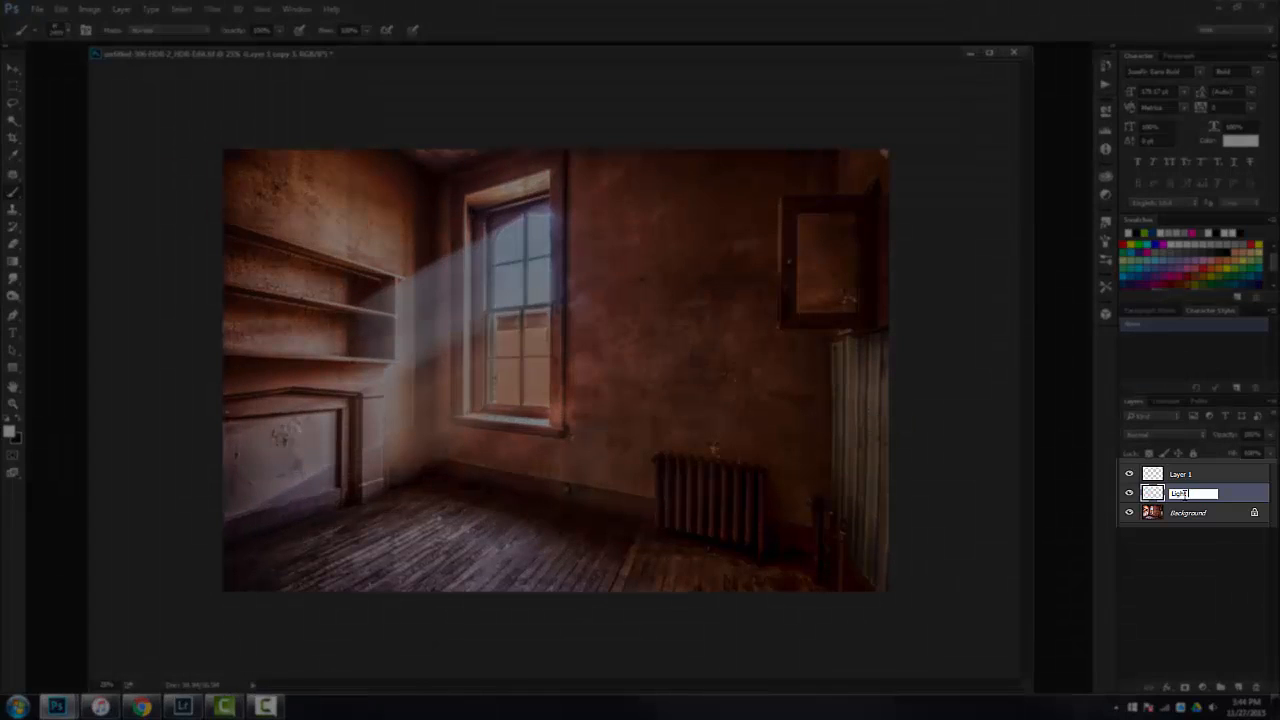
pyautogui.press('Return')
# Step: On the new layer, stamp white specks once around the window with the brush at 3500 px, and lower the layer's opacity to 22%
pyautogui.click(1194, 478)
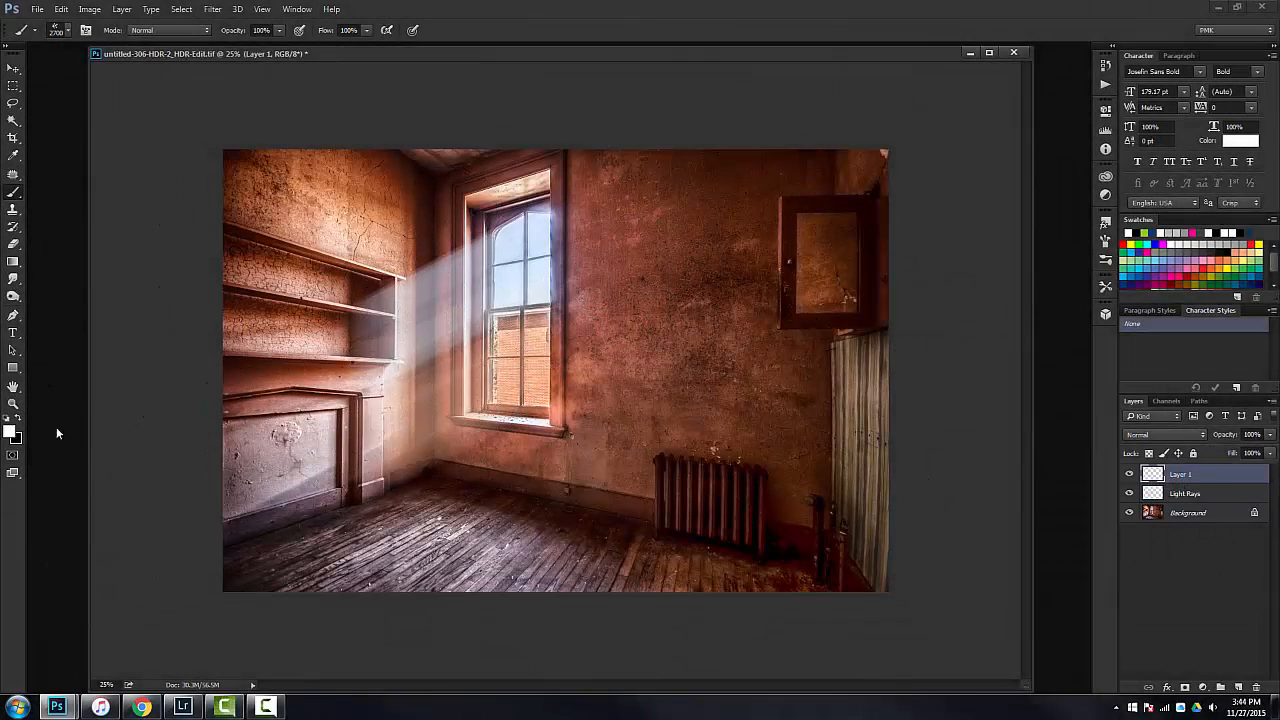
pyautogui.press(']')
pyautogui.press(']')
pyautogui.press(']')
pyautogui.press(']')
pyautogui.press(']')
pyautogui.press(']')
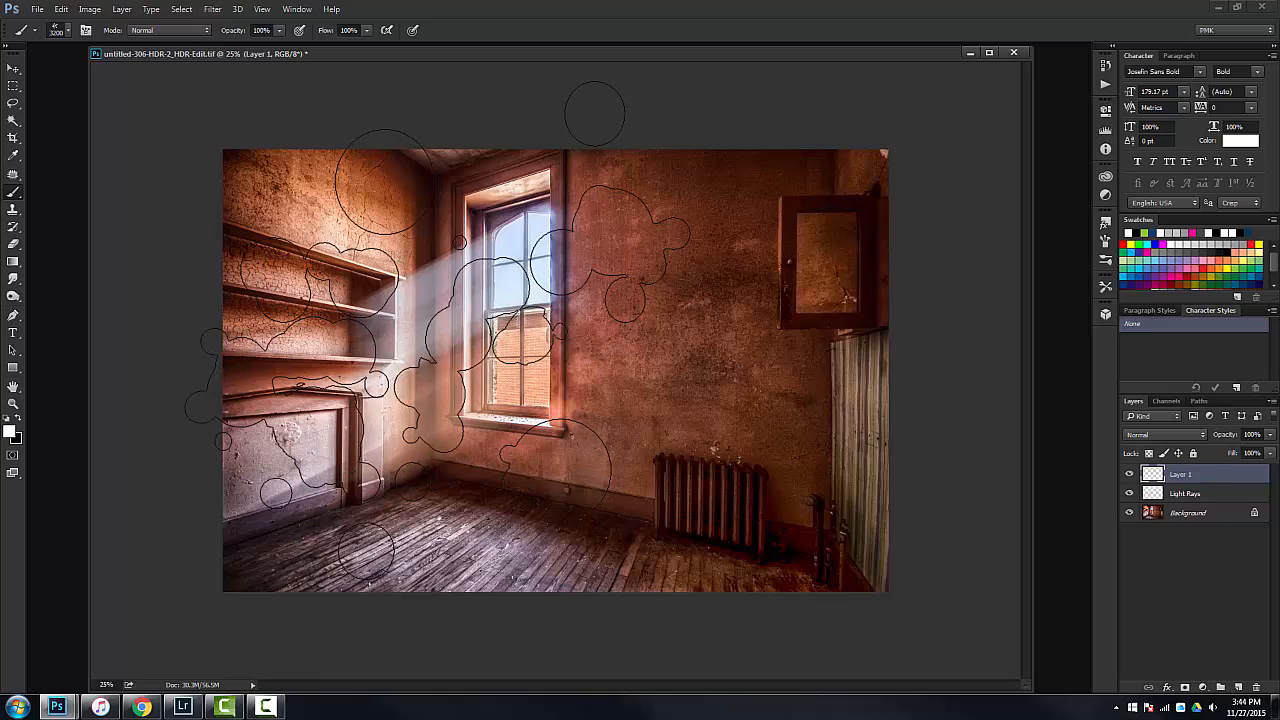
pyautogui.press(']')
pyautogui.press(']')
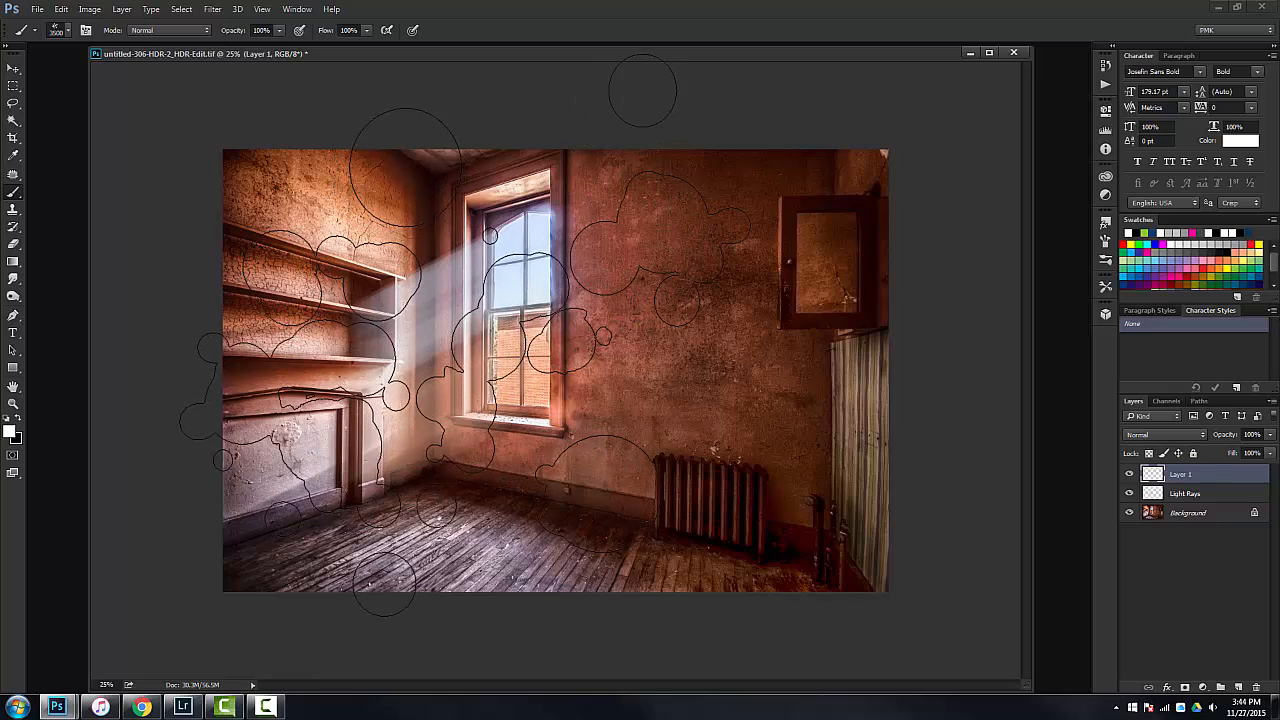
pyautogui.click(464, 336)
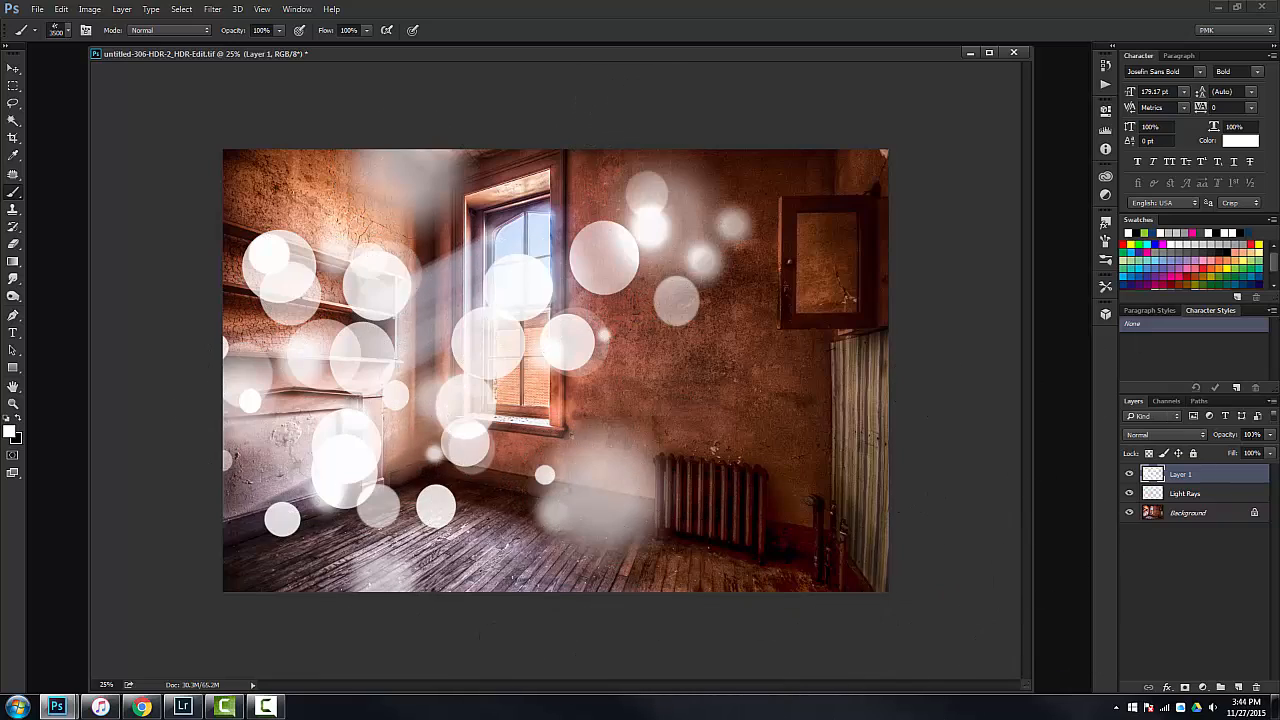
pyautogui.moveTo(1231, 438); pyautogui.dragTo(1179, 436)
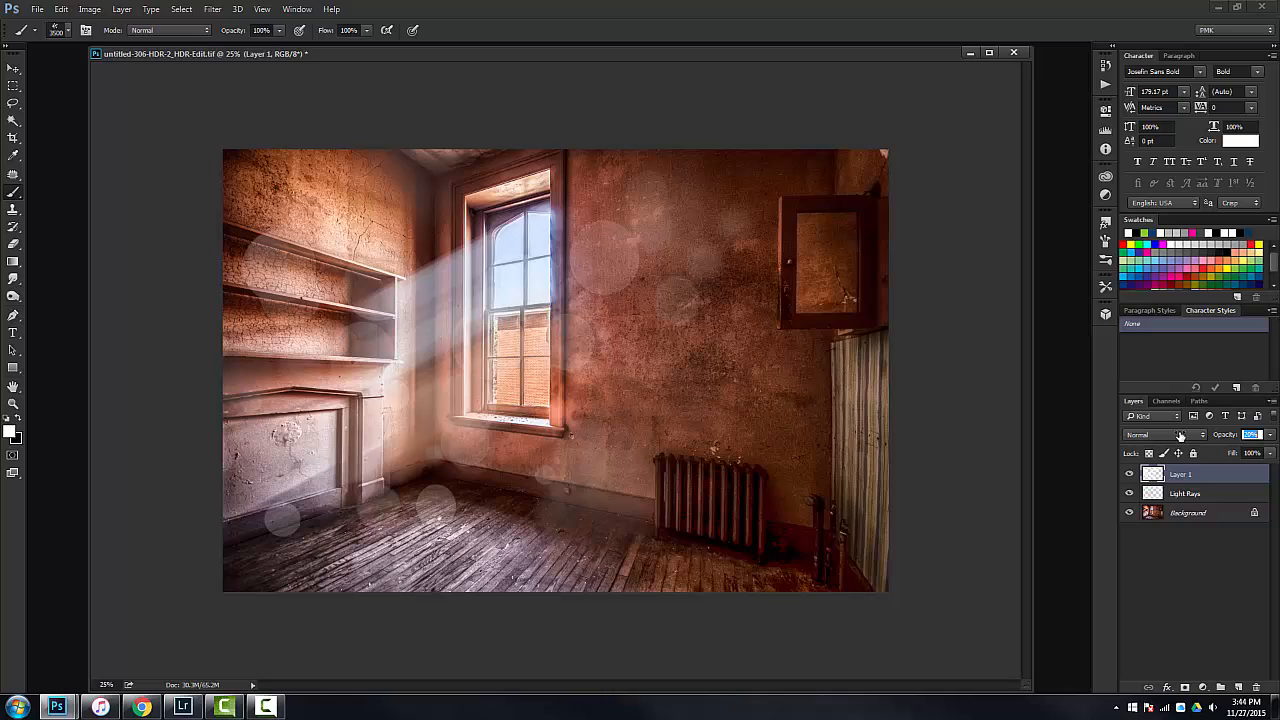
# Step: Erase the specks on the wall between the window and the wall cabinet, using an 800 px eraser
pyautogui.press('e')
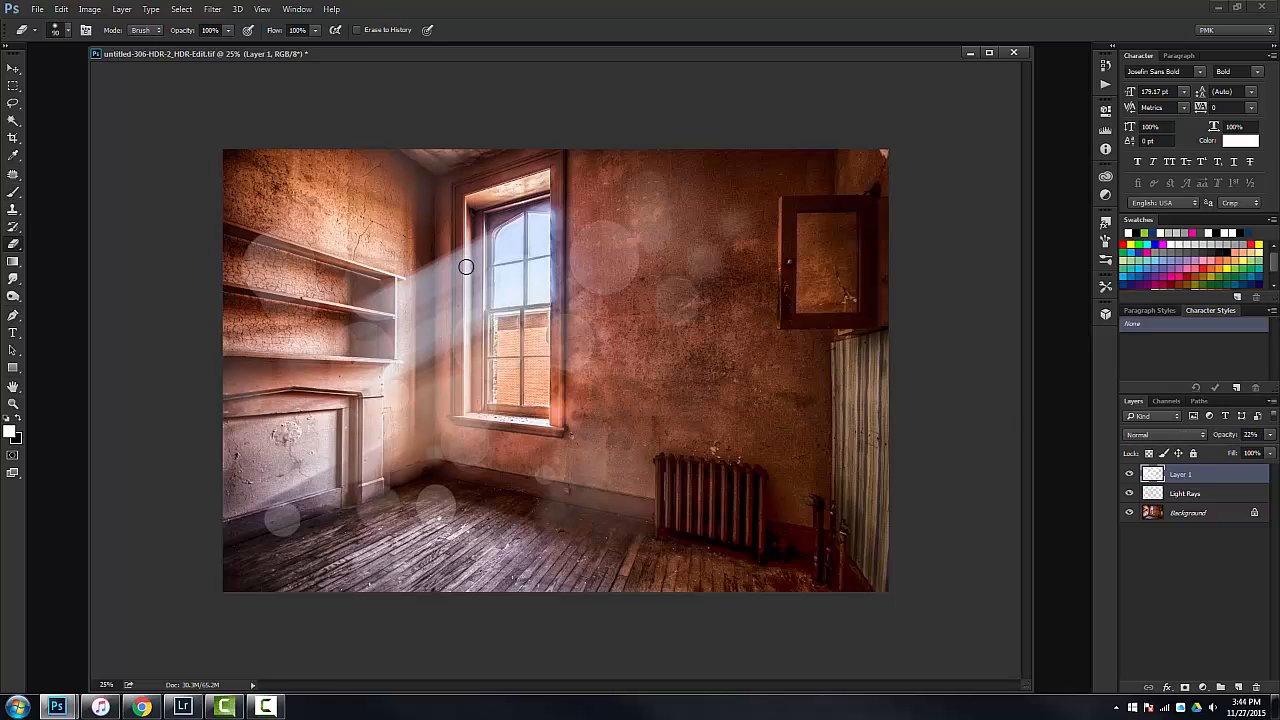
pyautogui.press(']')
pyautogui.press(']')
pyautogui.press(']')
pyautogui.press(']')
pyautogui.press(']')
pyautogui.press(']')
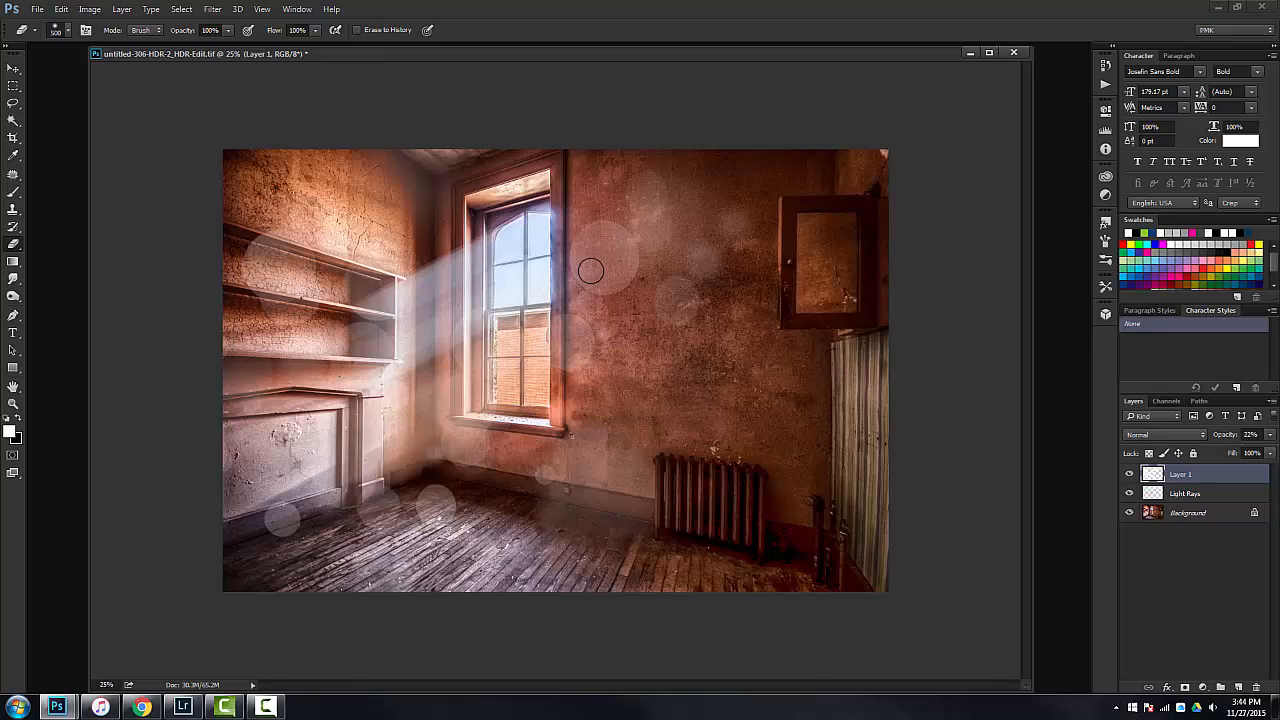
pyautogui.press(']')
pyautogui.press(']')
pyautogui.press(']')
pyautogui.press(']')
pyautogui.moveTo(614, 251)
pyautogui.mouseDown()
pyautogui.moveTo(640, 206)
pyautogui.moveTo(675, 220)
pyautogui.moveTo(697, 284)
pyautogui.moveTo(697, 273)
pyautogui.moveTo(639, 311)
pyautogui.moveTo(610, 310)
pyautogui.moveTo(614, 400)
pyautogui.moveTo(610, 308)
pyautogui.moveTo(610, 331)
pyautogui.moveTo(722, 433)
pyautogui.mouseUp()
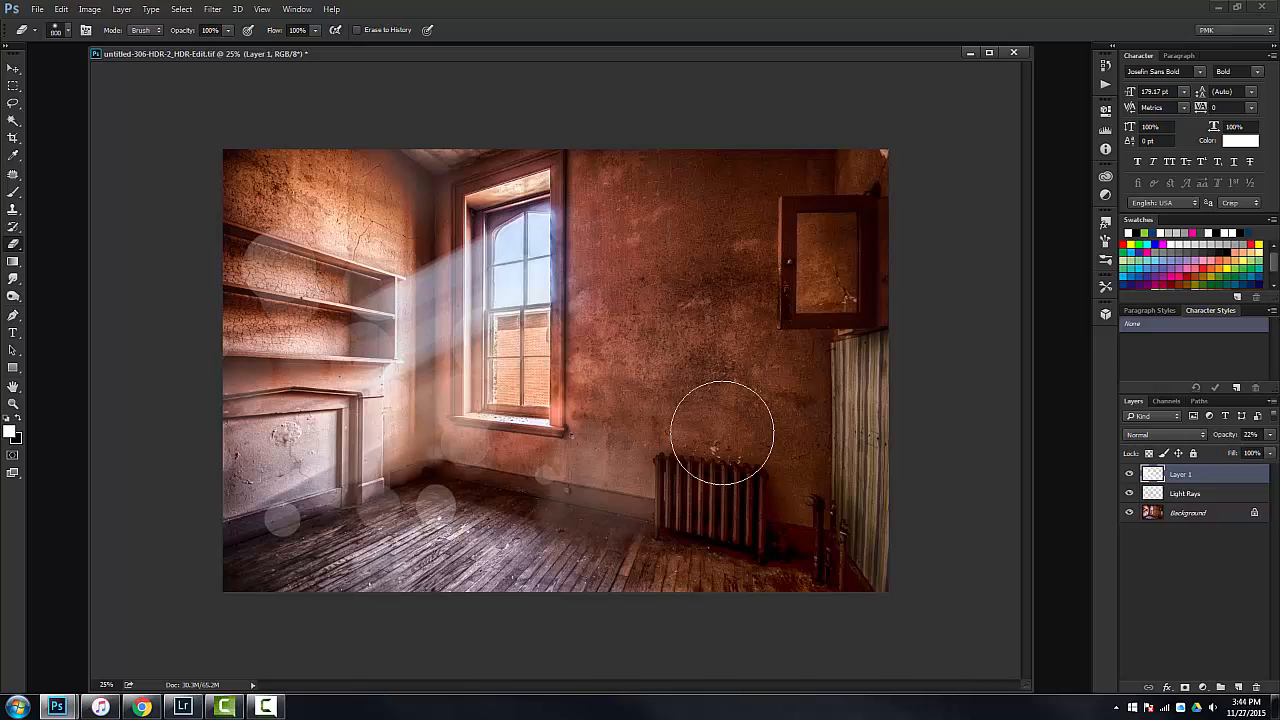
# Step: Soften the remaining specks with a Gaussian Blur of 4.1 pixels radius
pyautogui.click(14, 69)
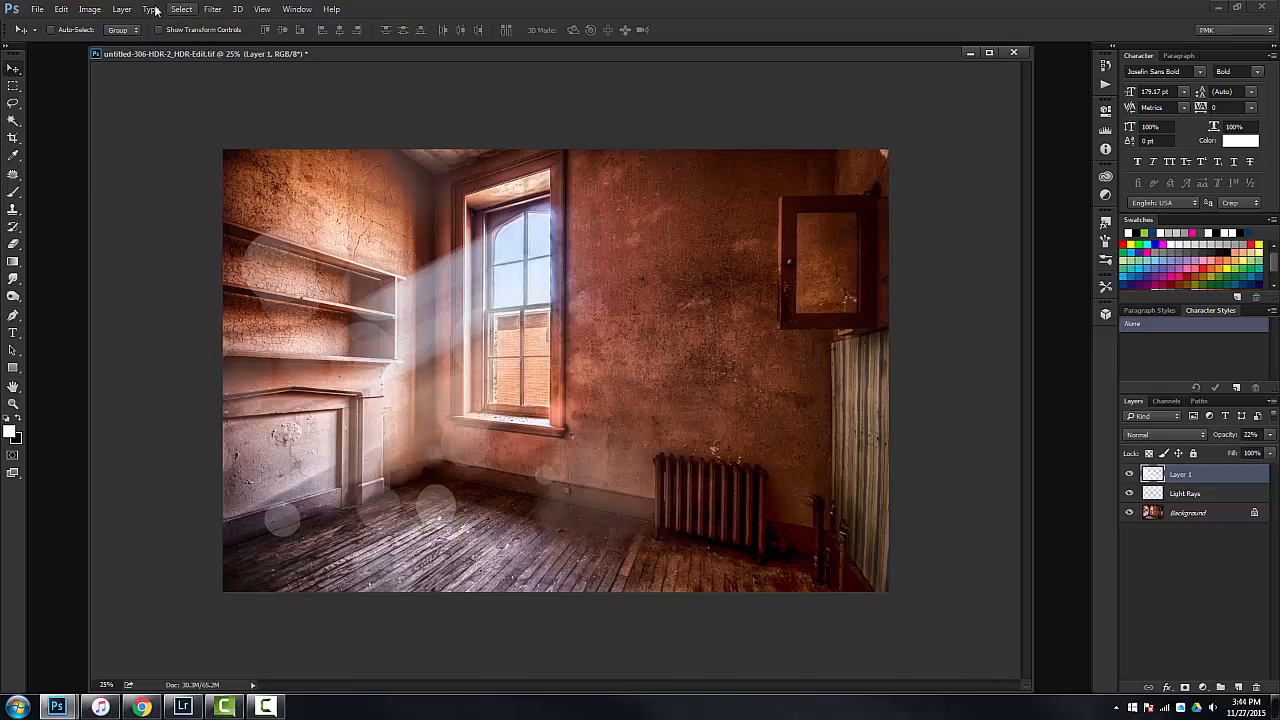
pyautogui.click(213, 9)
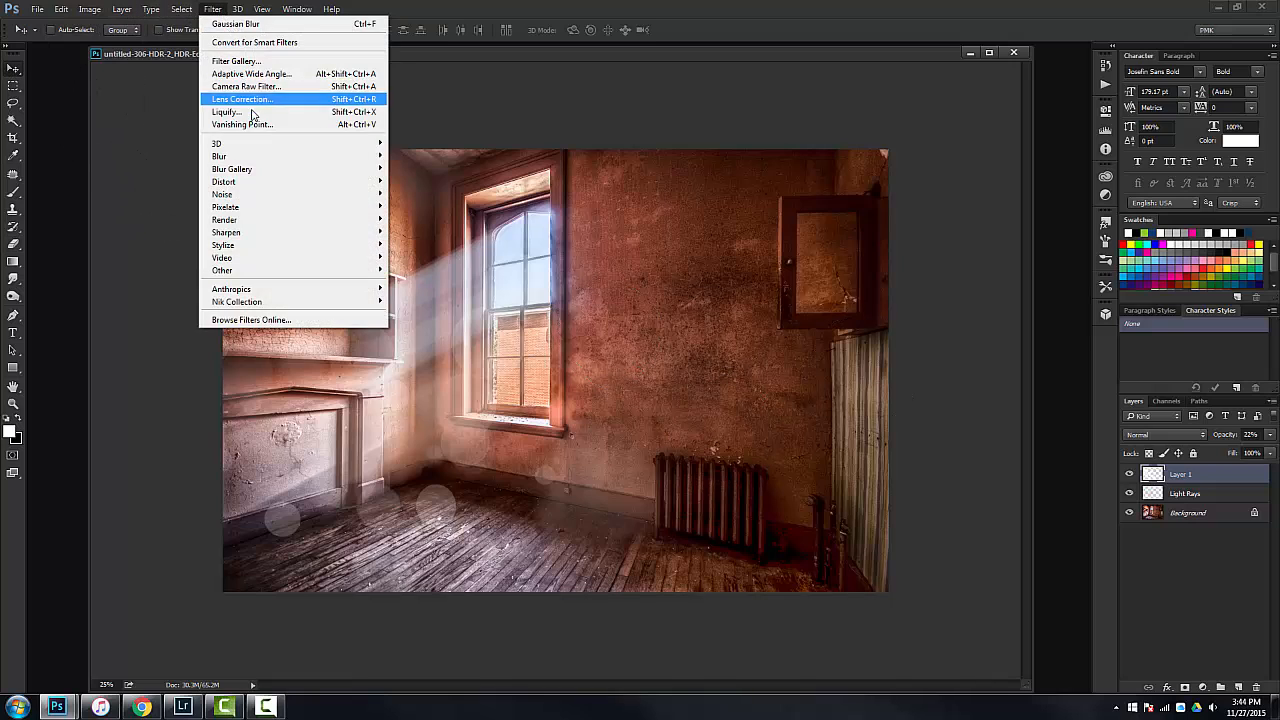
pyautogui.moveTo(240, 156)
pyautogui.click(424, 206)
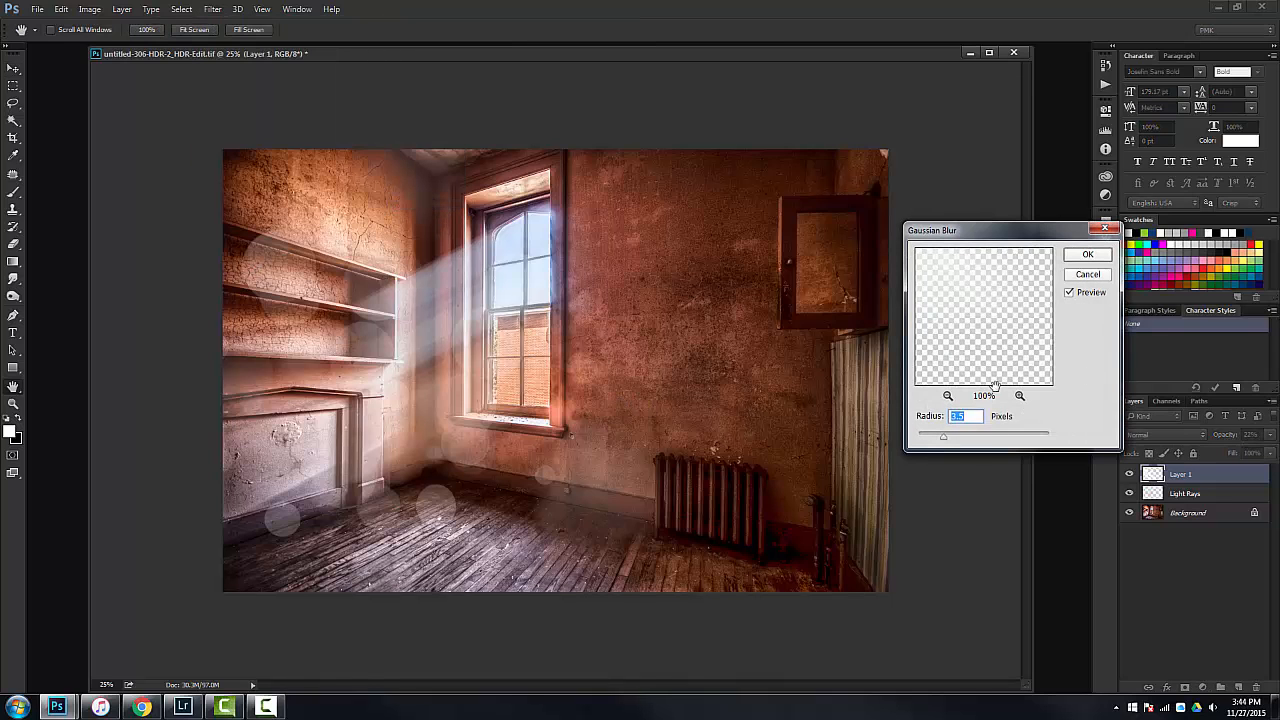
pyautogui.moveTo(951, 447); pyautogui.dragTo(950, 440)
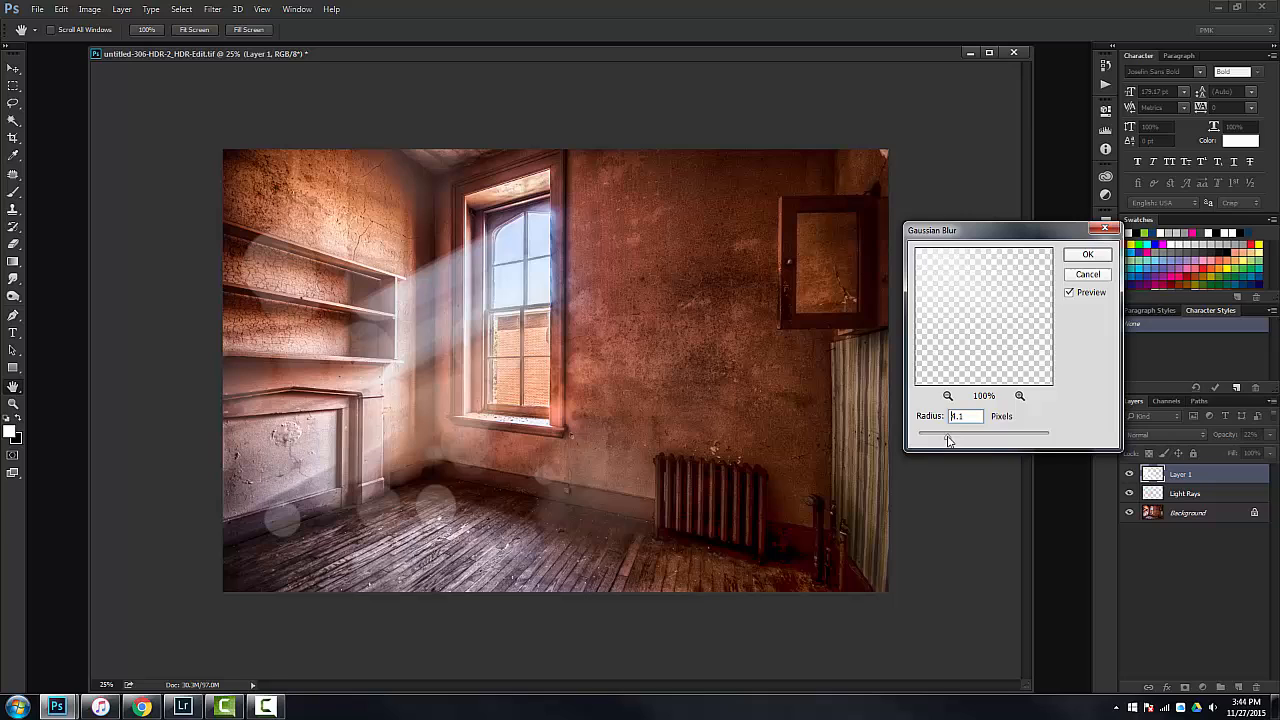
pyautogui.click(1087, 256)
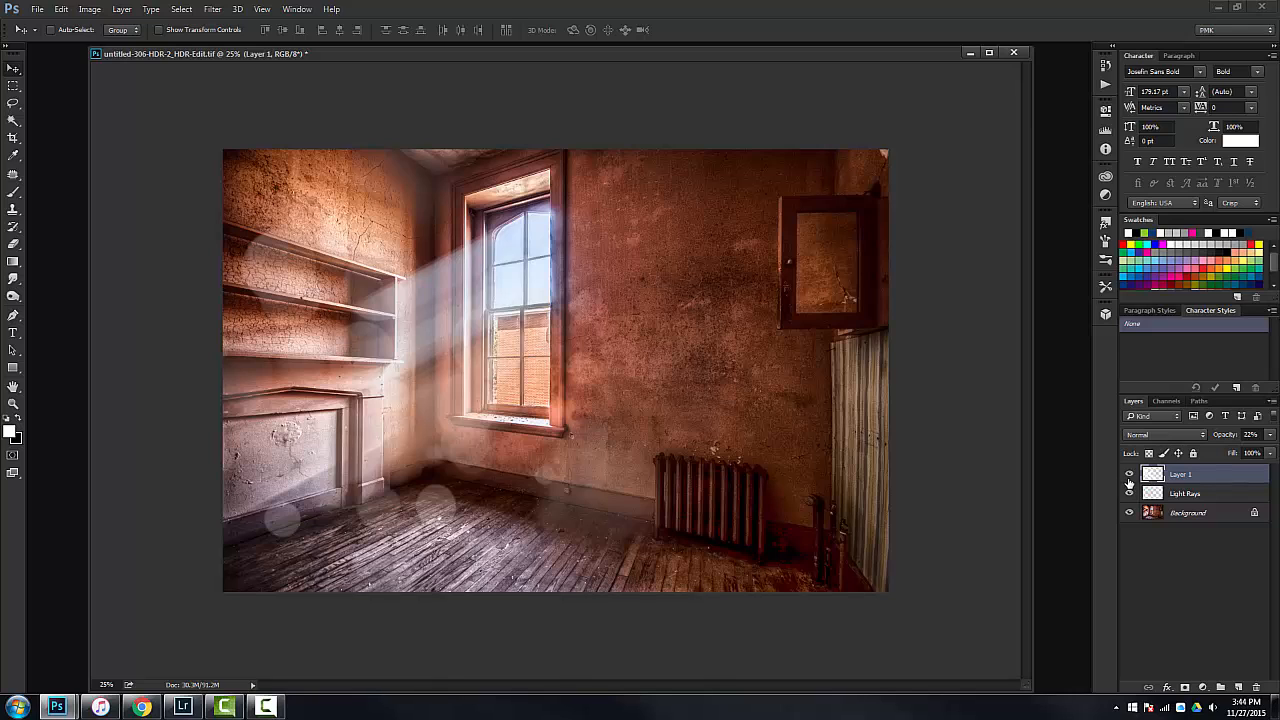
# Step: Compare the photo with and without the specks and light-ray layers
pyautogui.moveTo(1129, 480); pyautogui.dragTo(1129, 495)
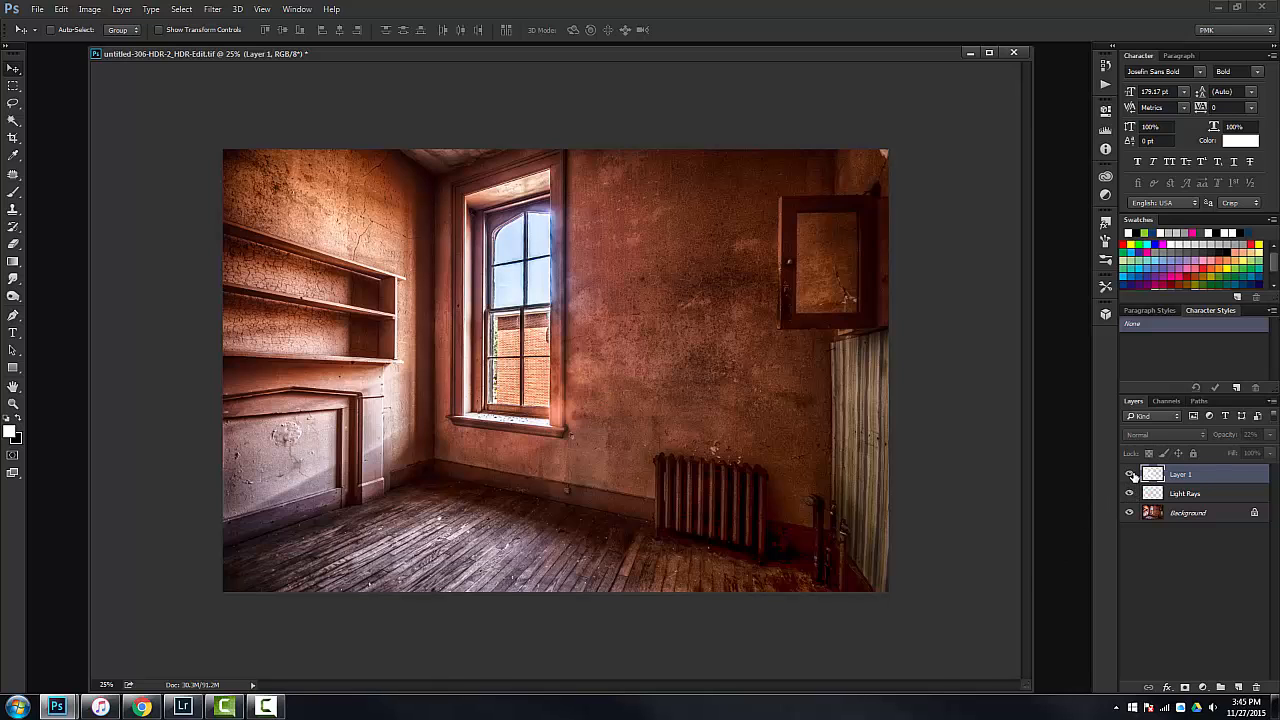
pyautogui.moveTo(1129, 474); pyautogui.dragTo(1130, 490)
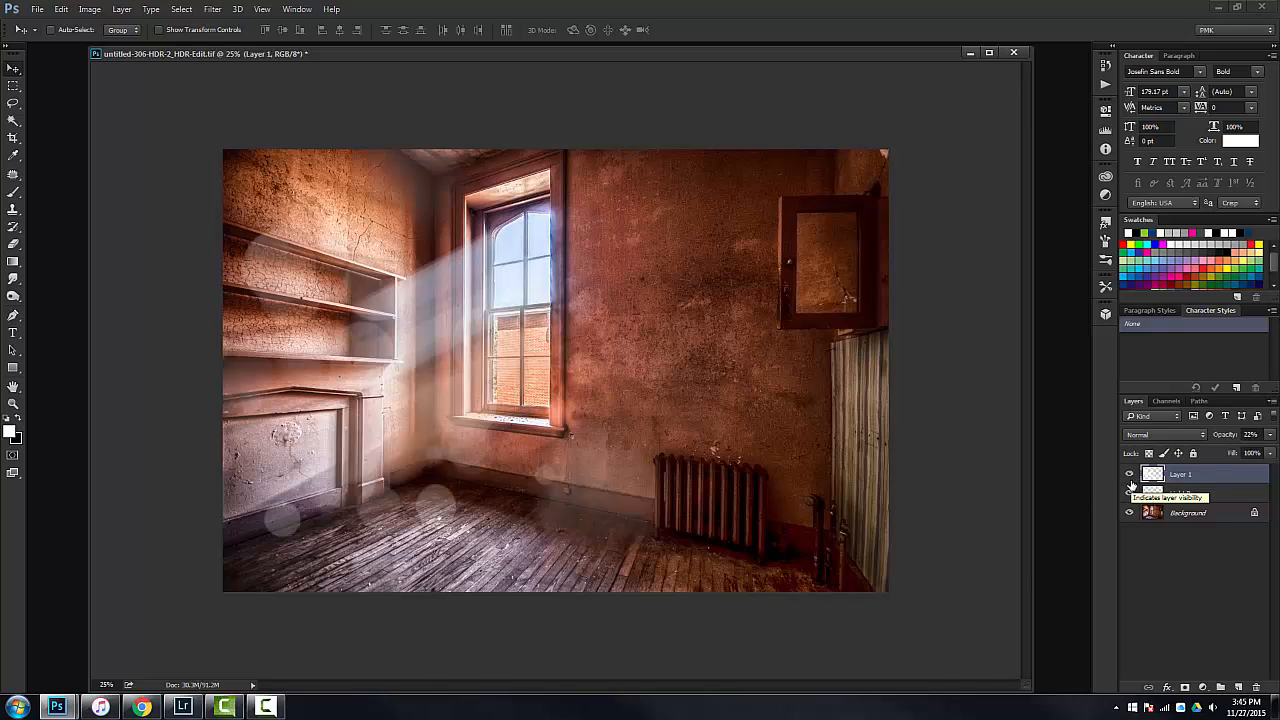